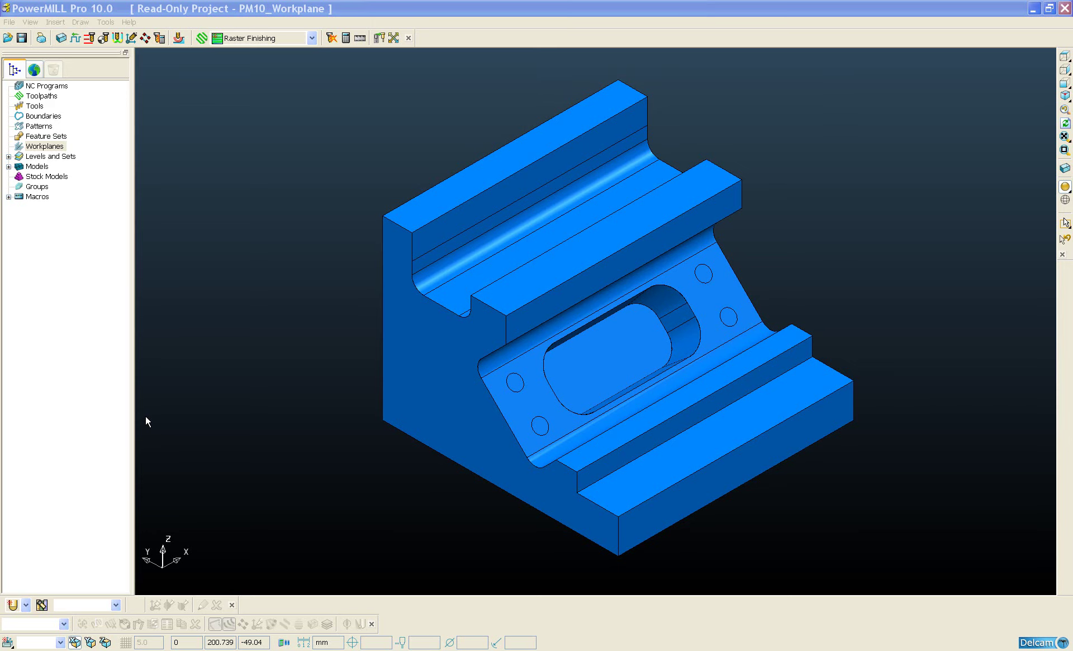
- Set the status-bar workplane mode to 'Workplane aligned to geometry'
right_click(59, 147)
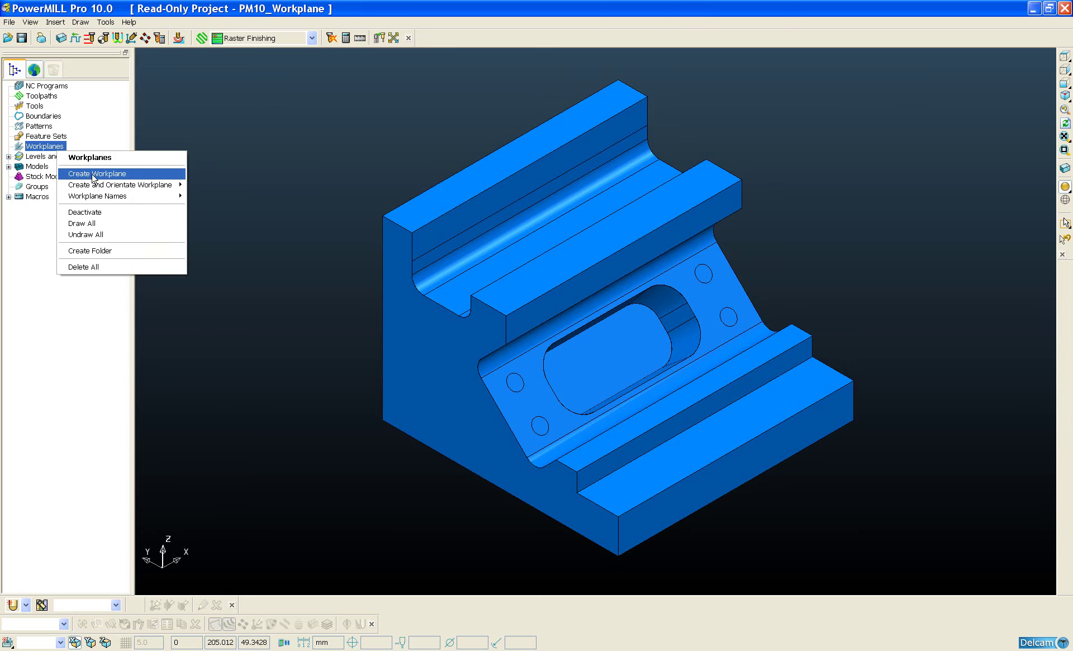
click(226, 433)
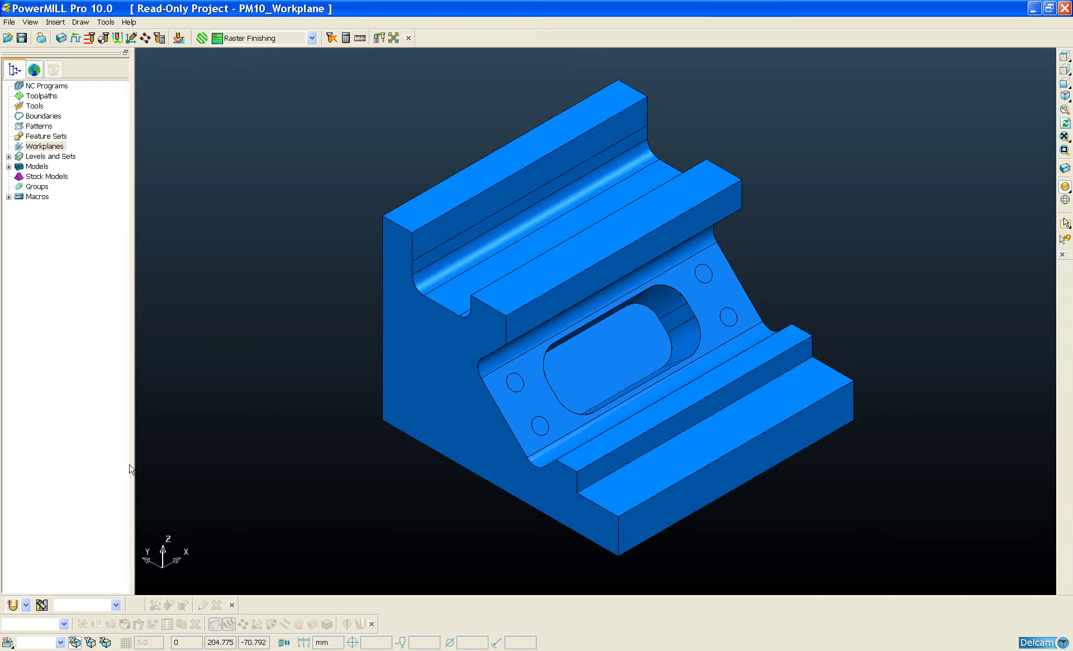
mouse_move(10, 643)
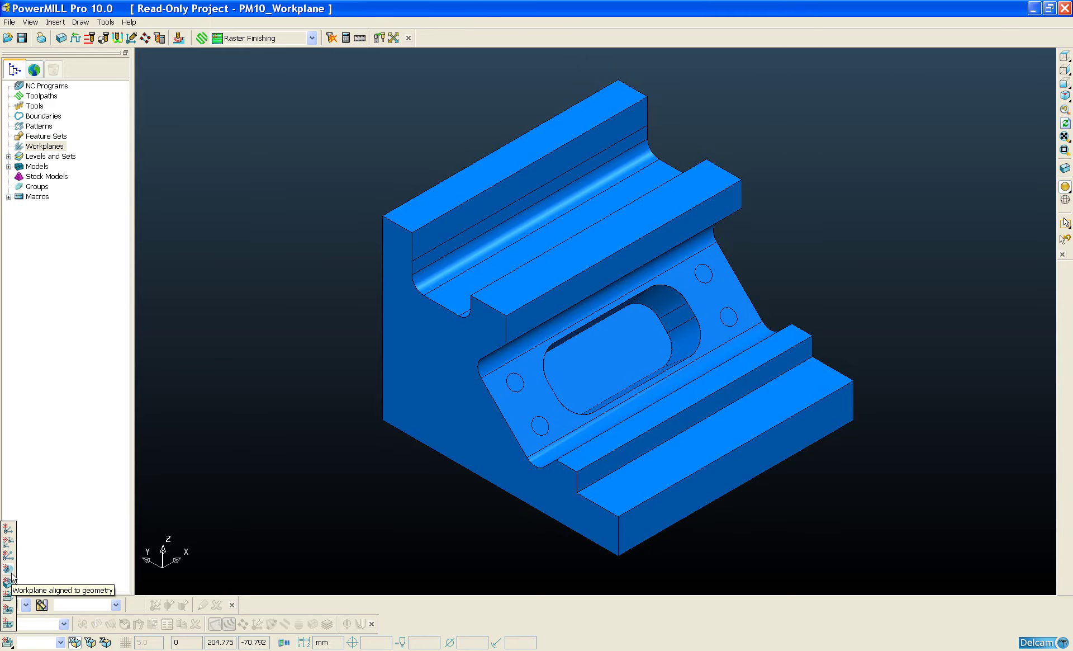
click(12, 574)
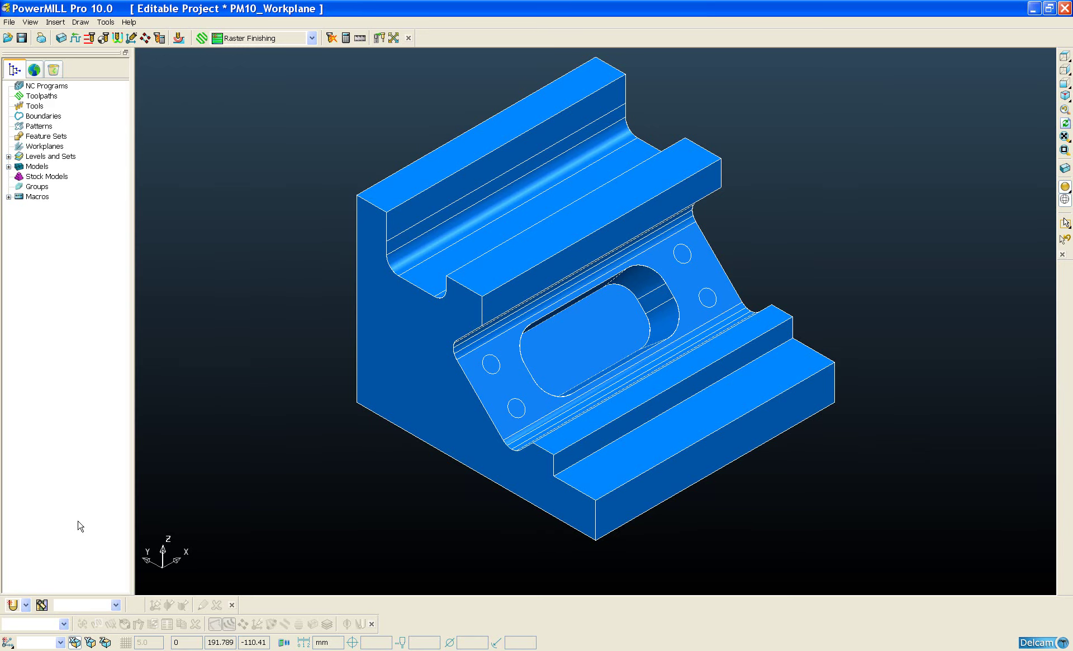
- Create a workplane at the corner key point in the bracket's upper channel
click(8, 642)
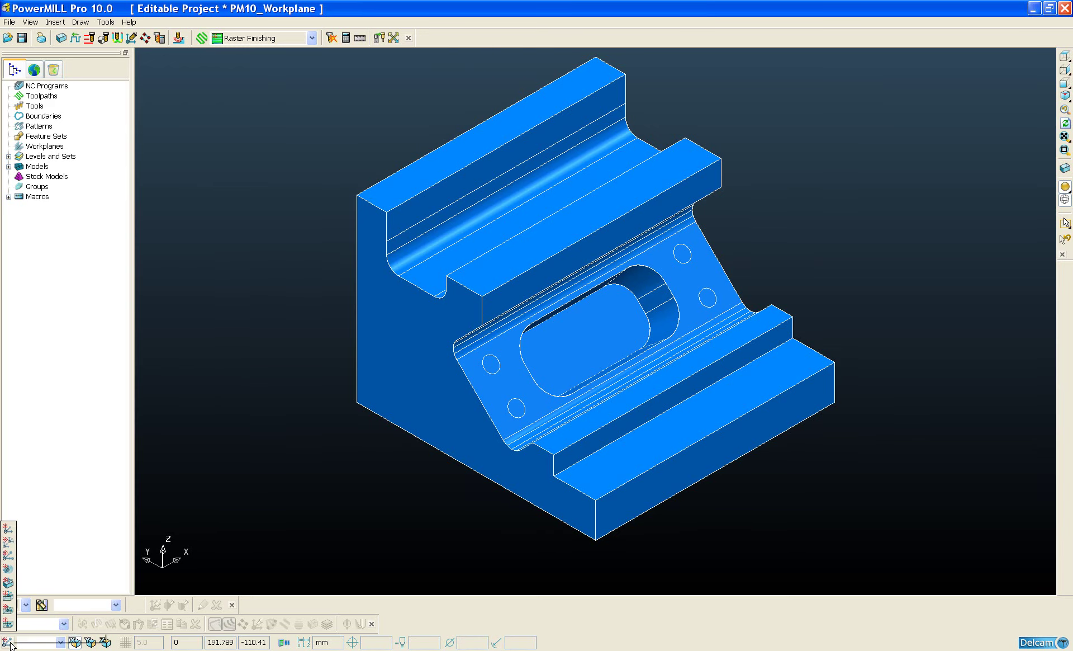
click(9, 540)
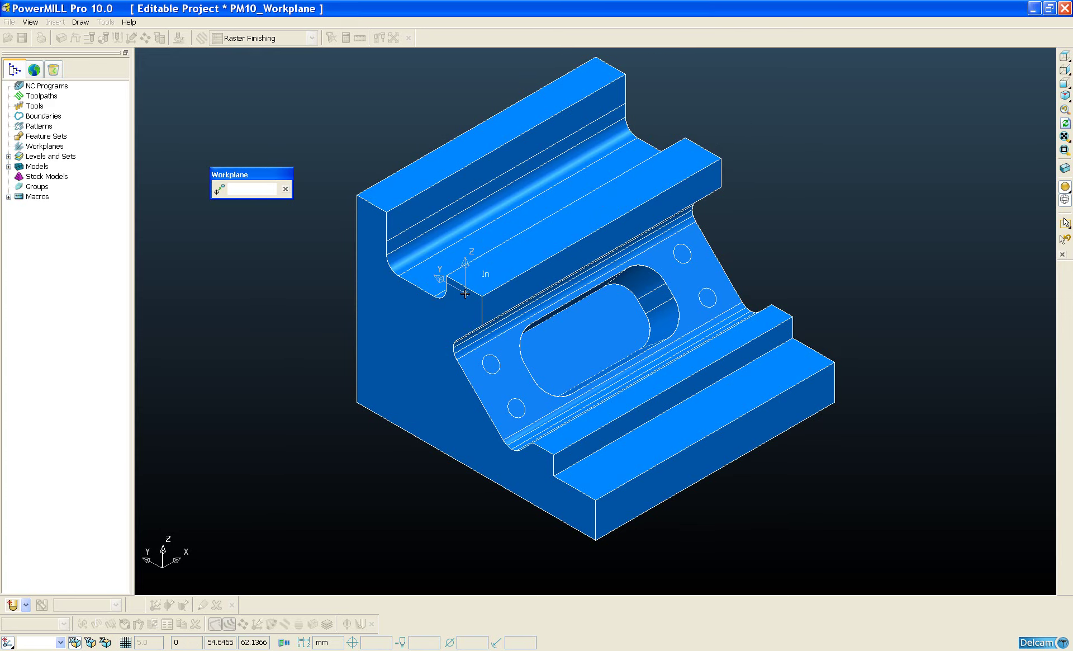
click(484, 296)
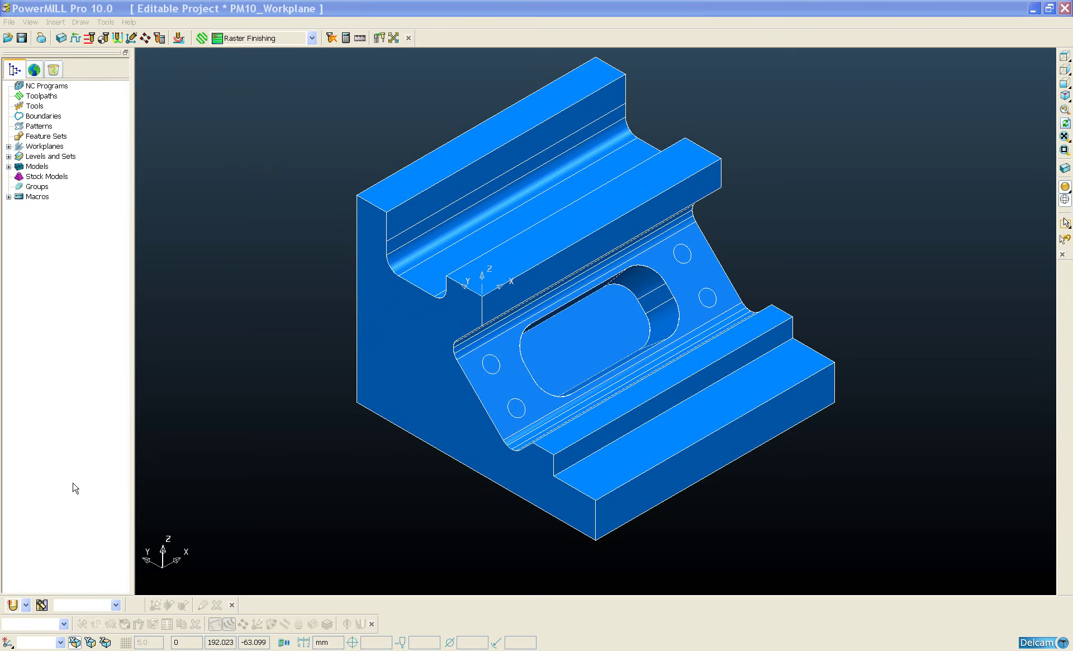
- Define a three-point workplane: origin at the angled face's lower corner, X along the edge, XY on the face
click(9, 643)
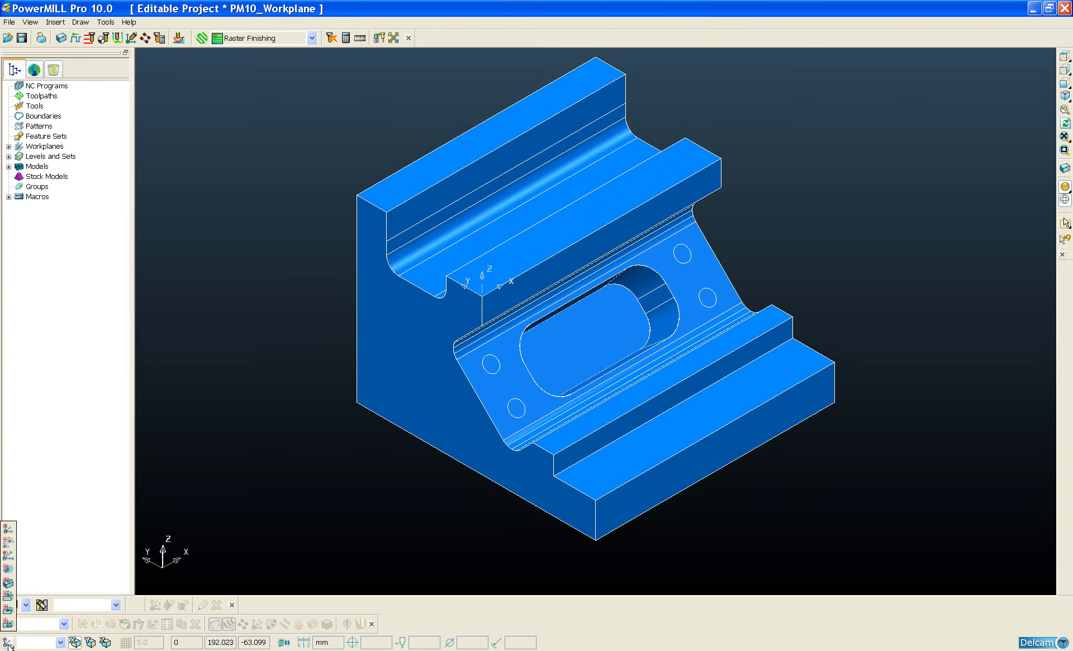
click(8, 555)
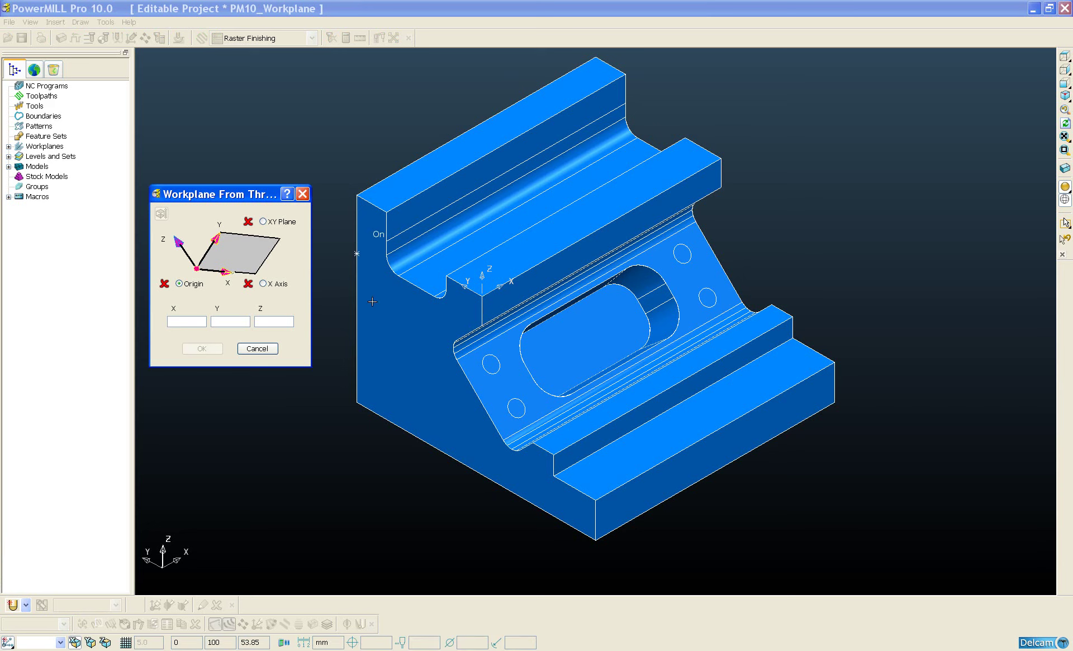
shift+middle_drag(552, 431, 566, 414)
scroll(565, 414, up, 3)
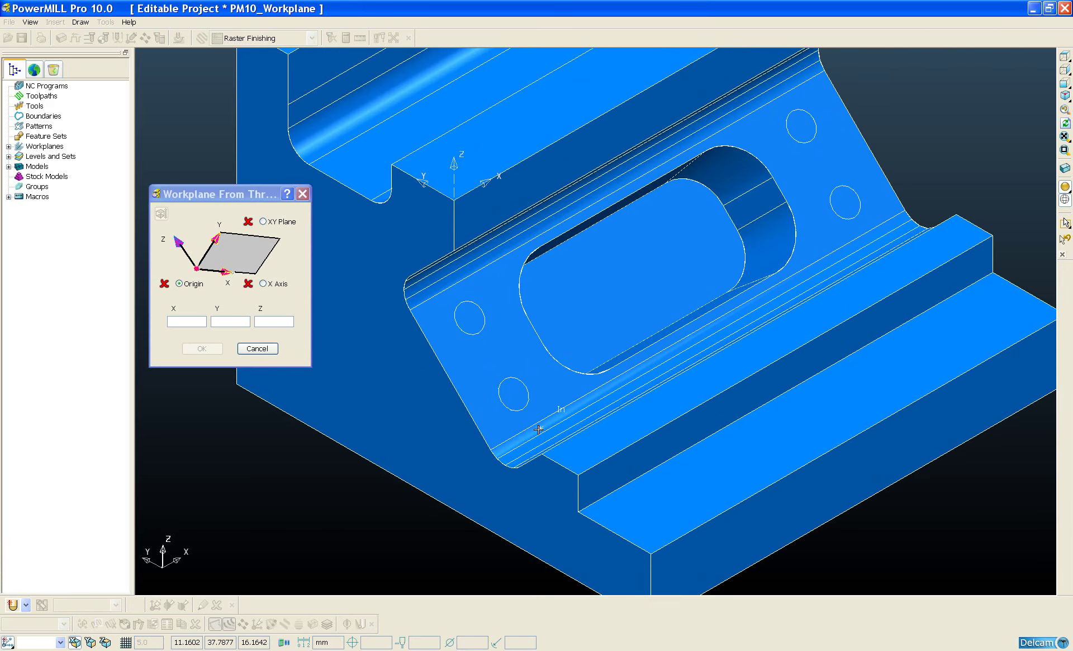
scroll(535, 427, up, 2)
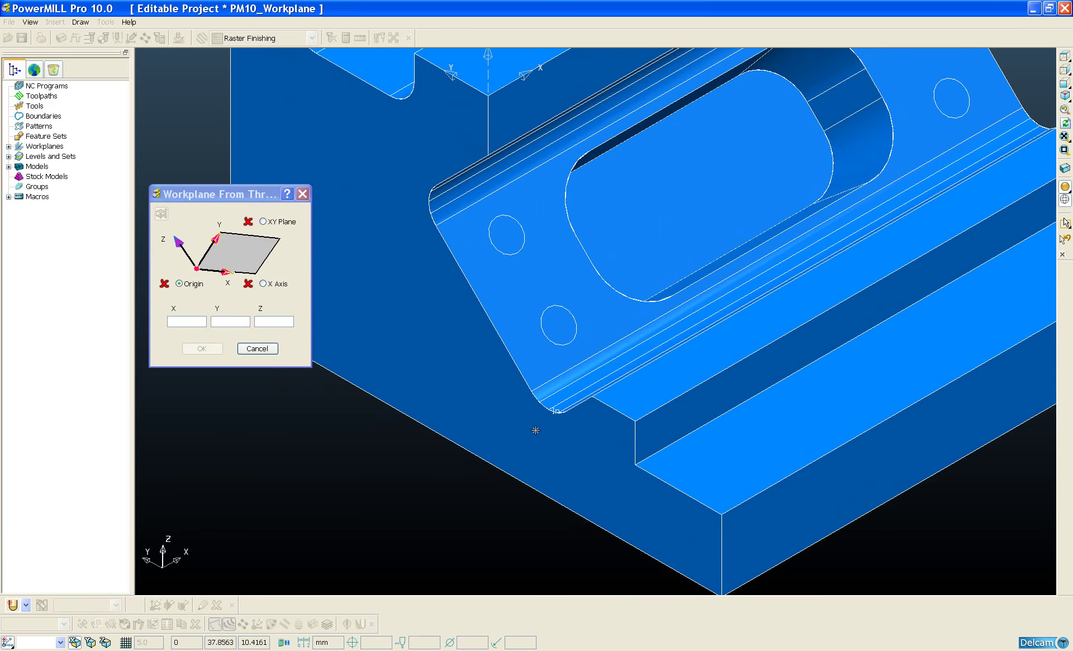
click(531, 389)
scroll(533, 390, up, 3)
scroll(643, 343, down, 2)
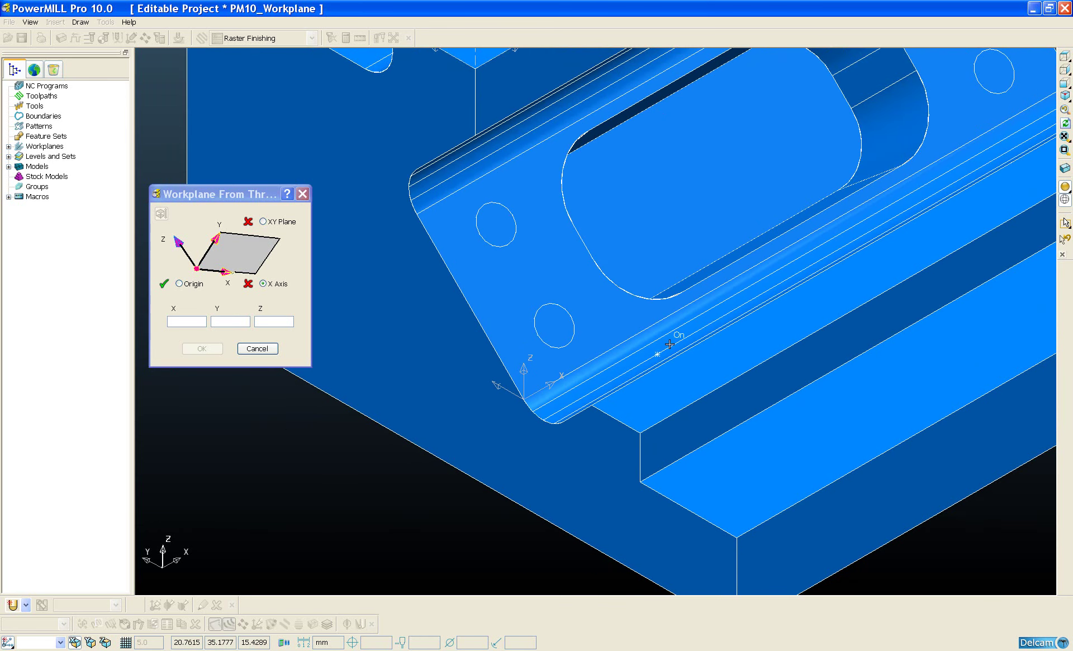
click(673, 312)
click(439, 250)
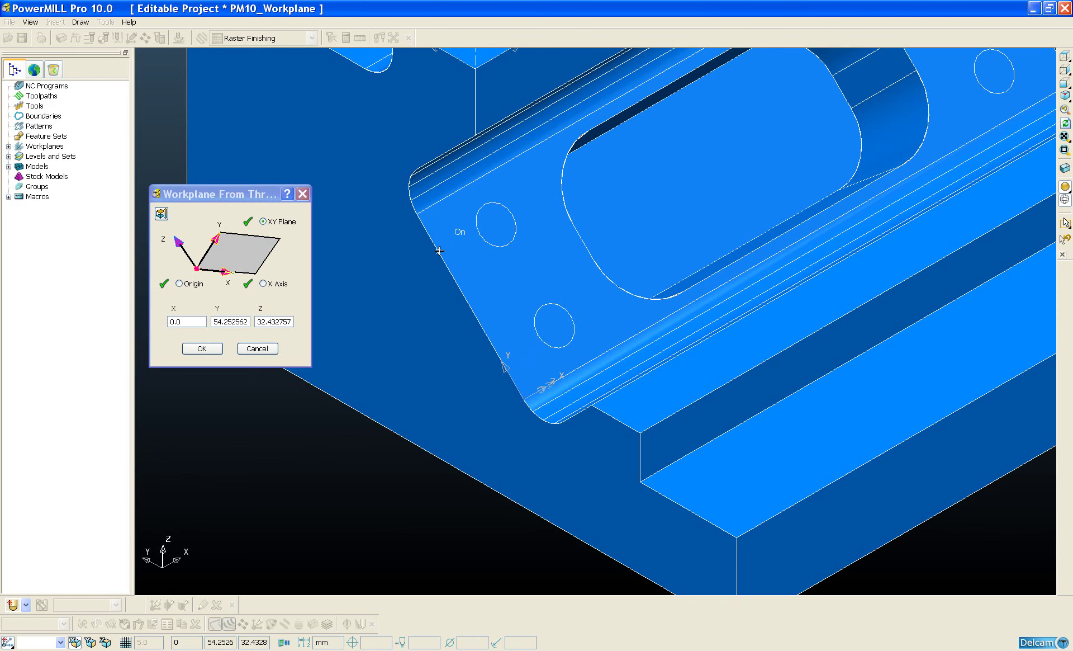
- Confirm the three-point workplane and make workplane 2 active
click(202, 348)
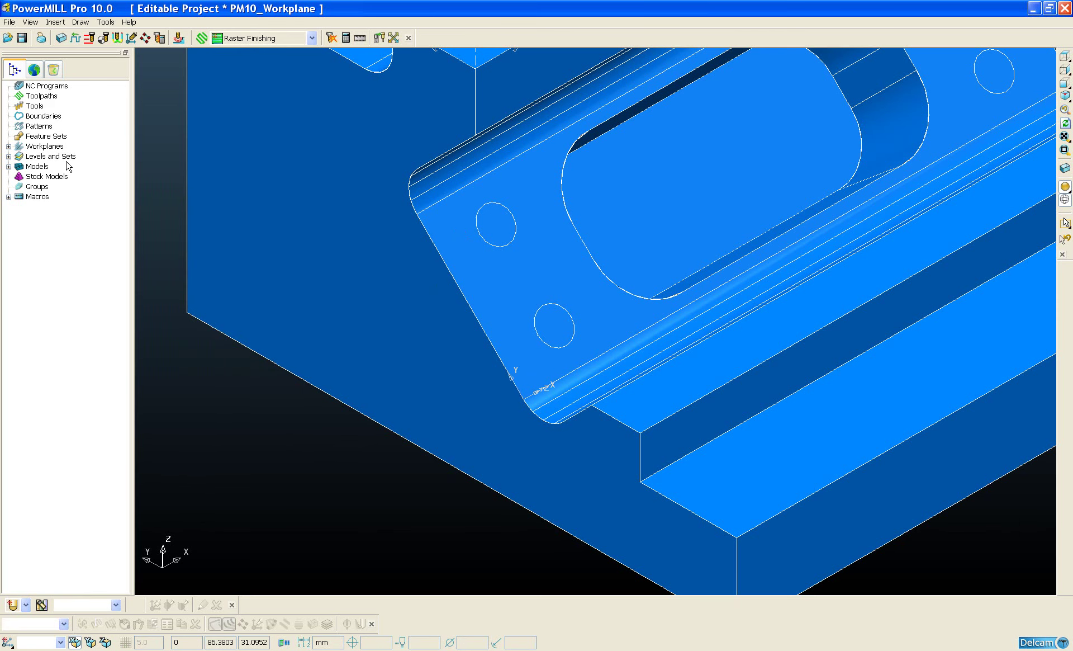
click(8, 146)
double_click(61, 166)
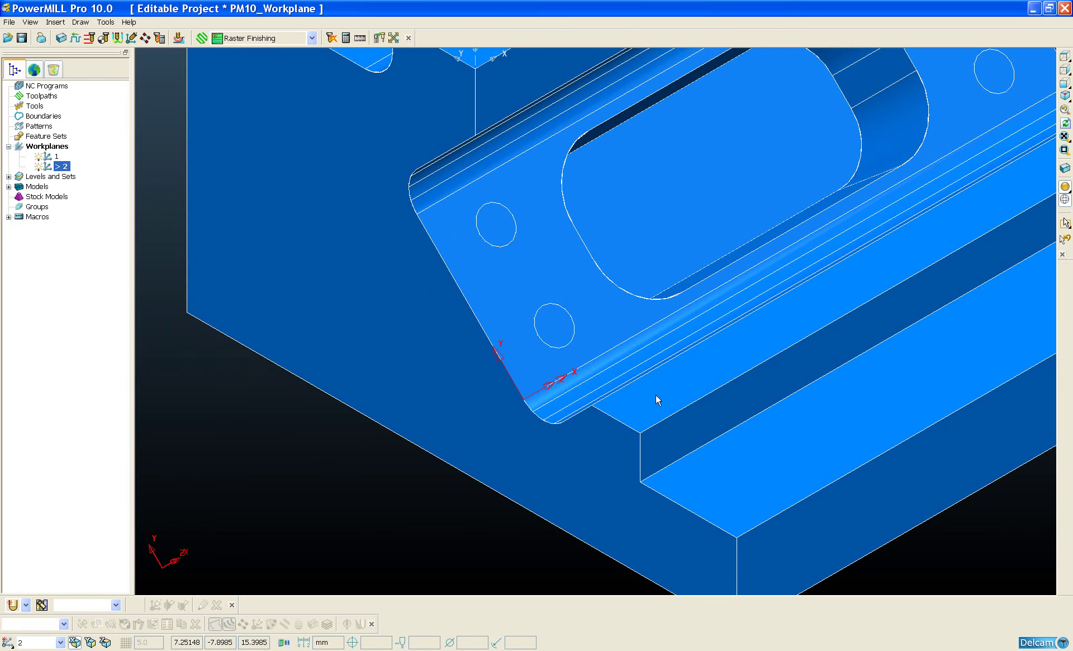
- View the part along -Y, then side-on along X, and fit it to the window
click(1066, 84)
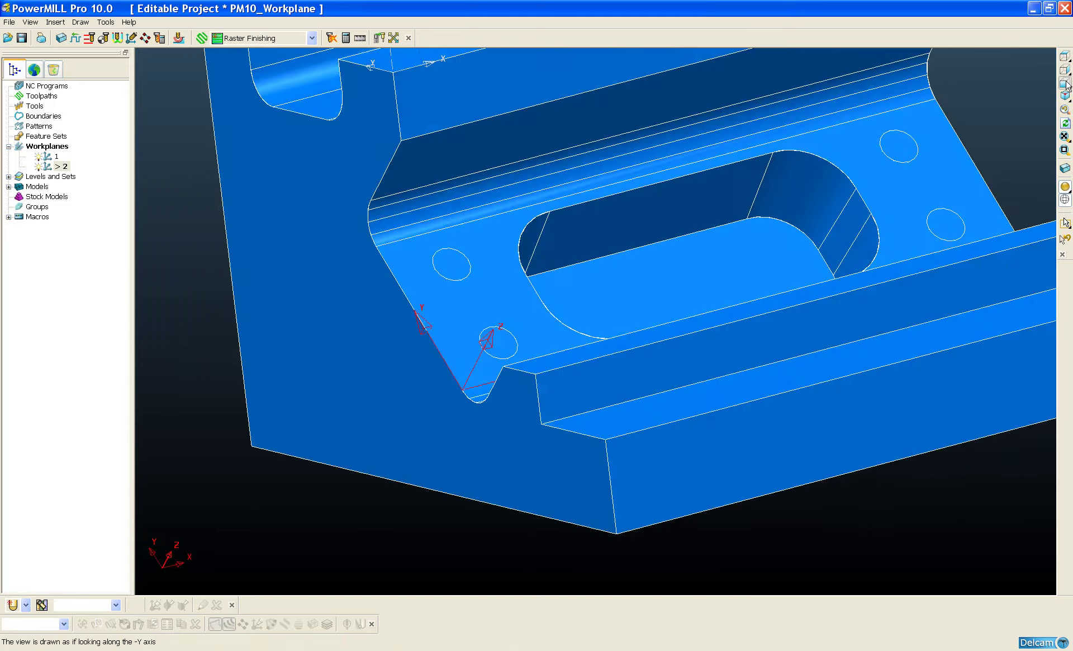
click(1066, 71)
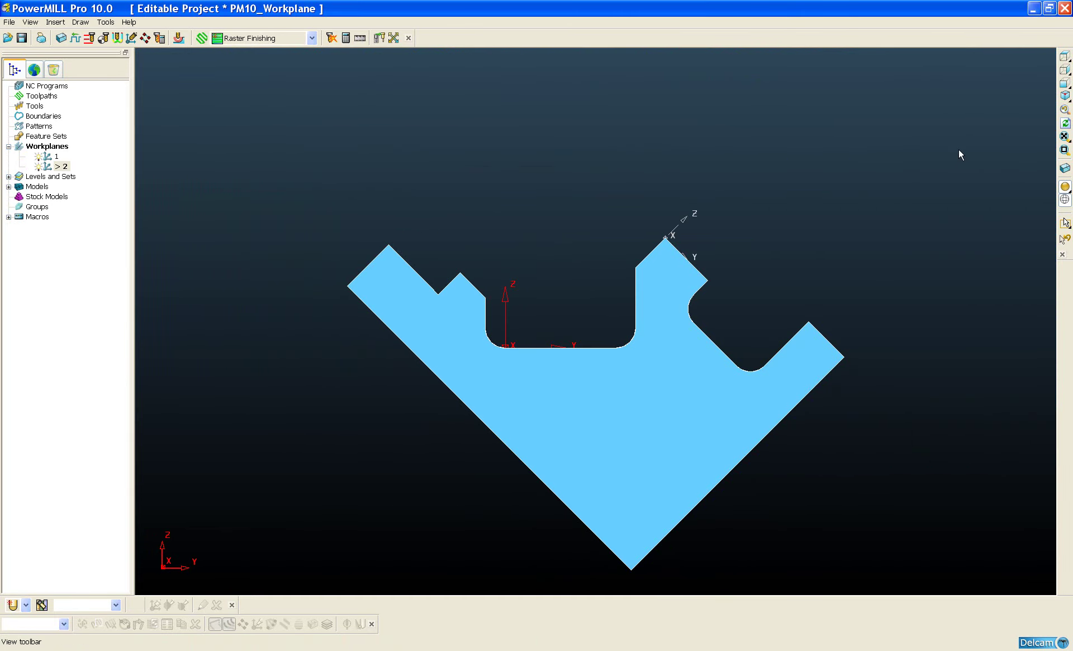
scroll(525, 363, up, 5)
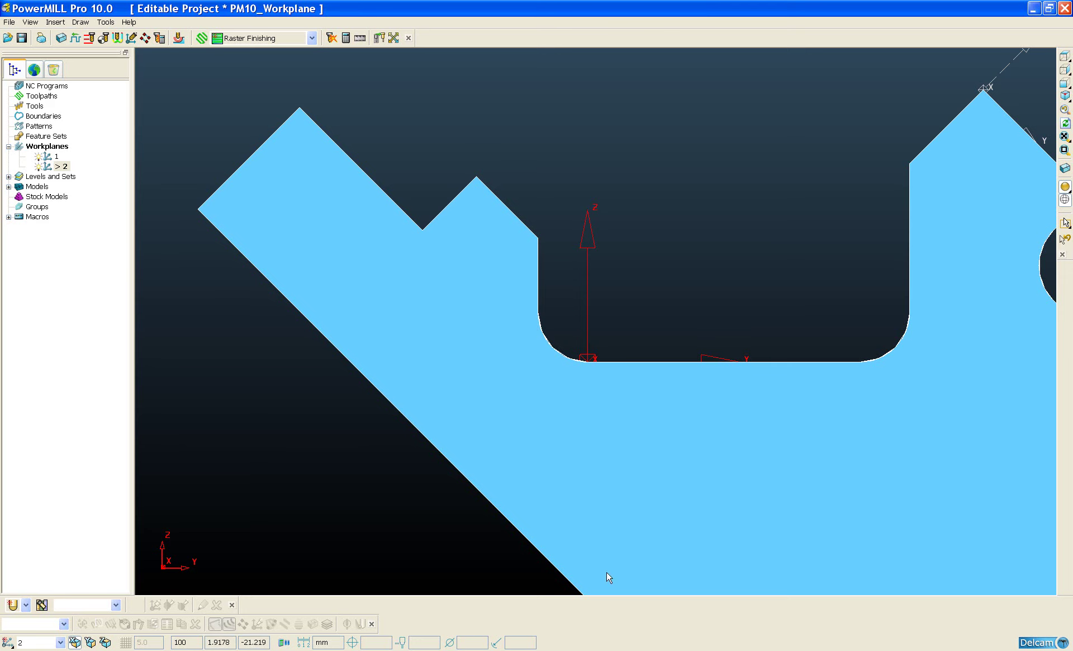
key(F6)
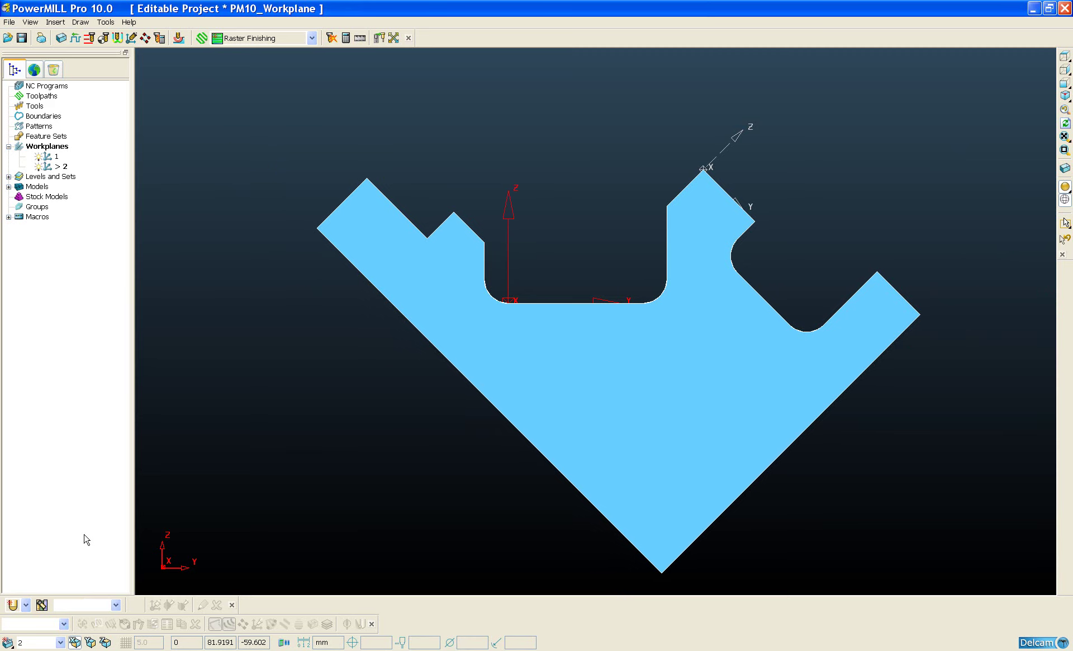
- Deactivate workplane 2, return to shaded isometric view and display the stock block
click(48, 167)
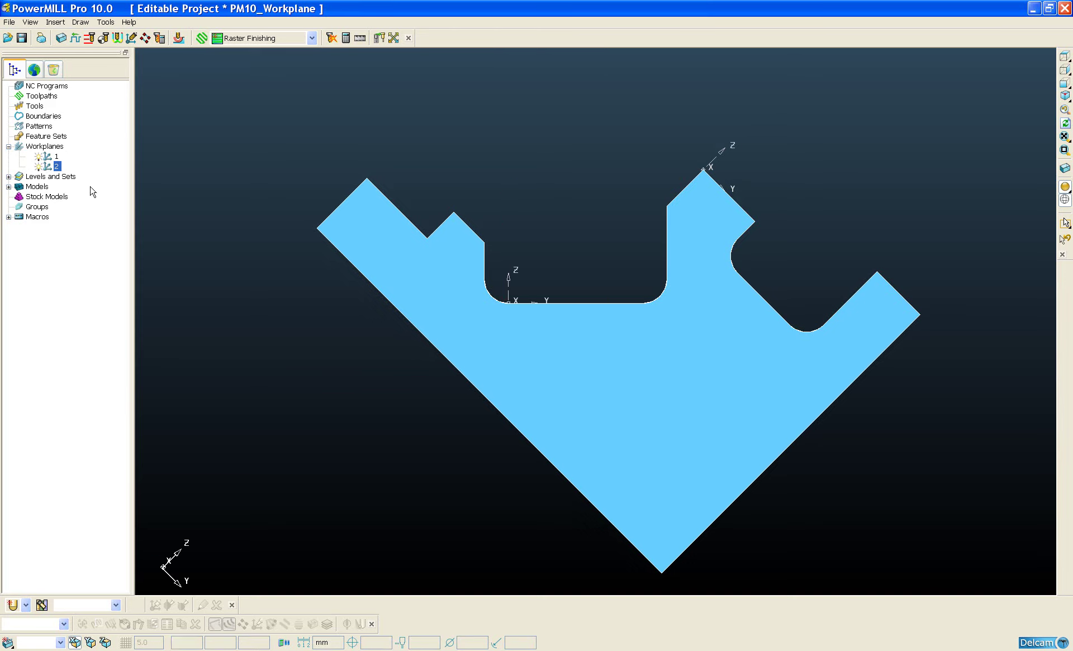
key(ctrl+1)
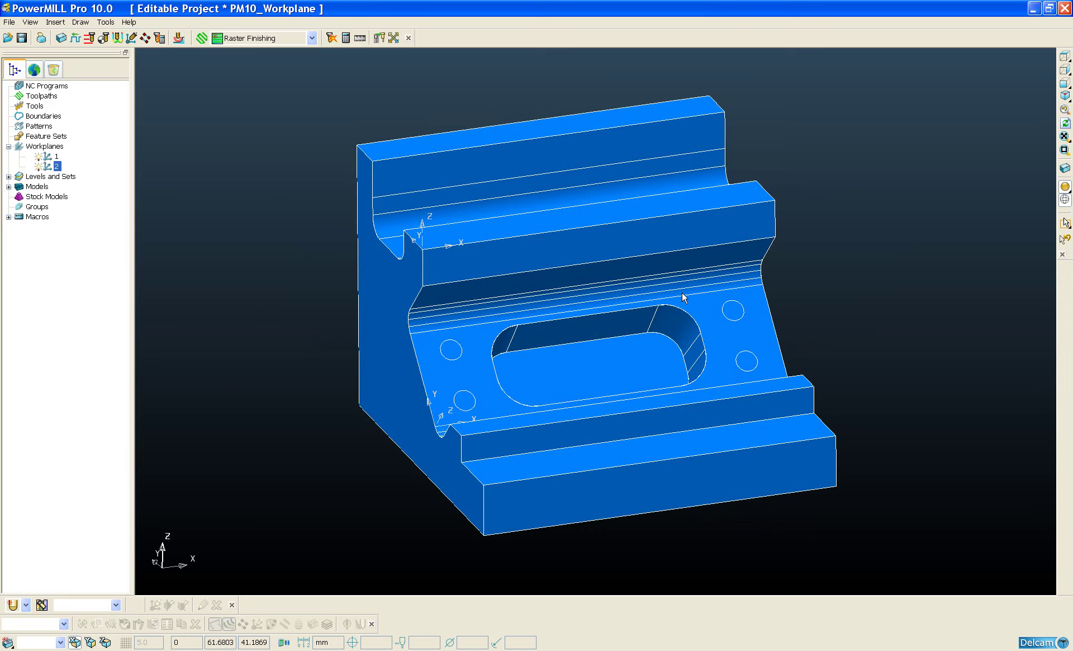
click(1065, 168)
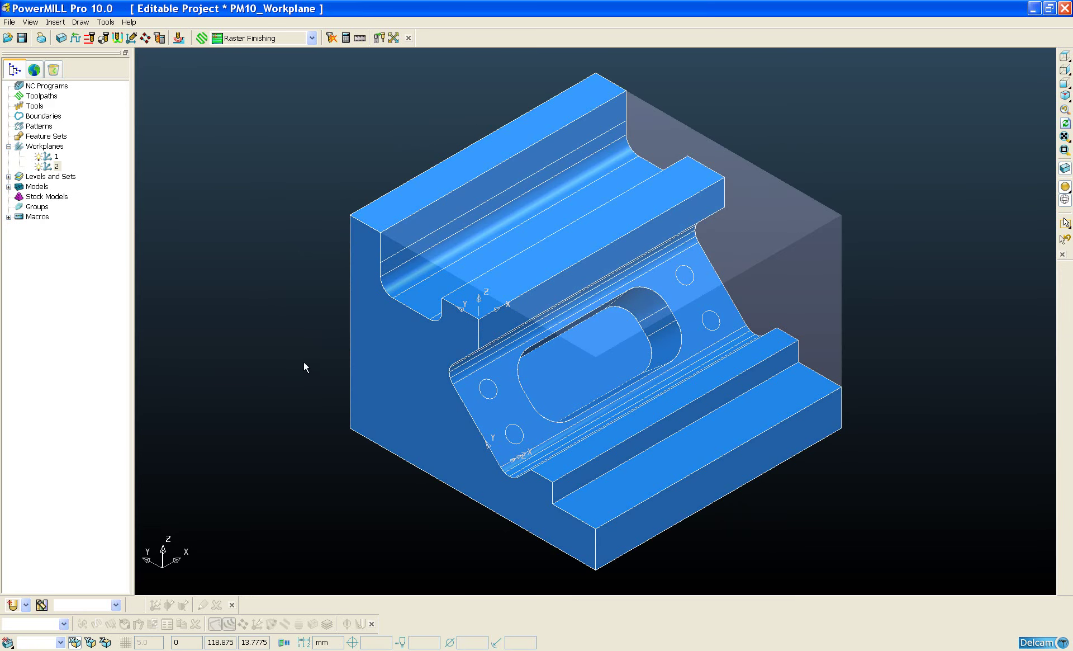
- Create workplane 3 aligned to the block at its top Block Corner
mouse_move(8, 642)
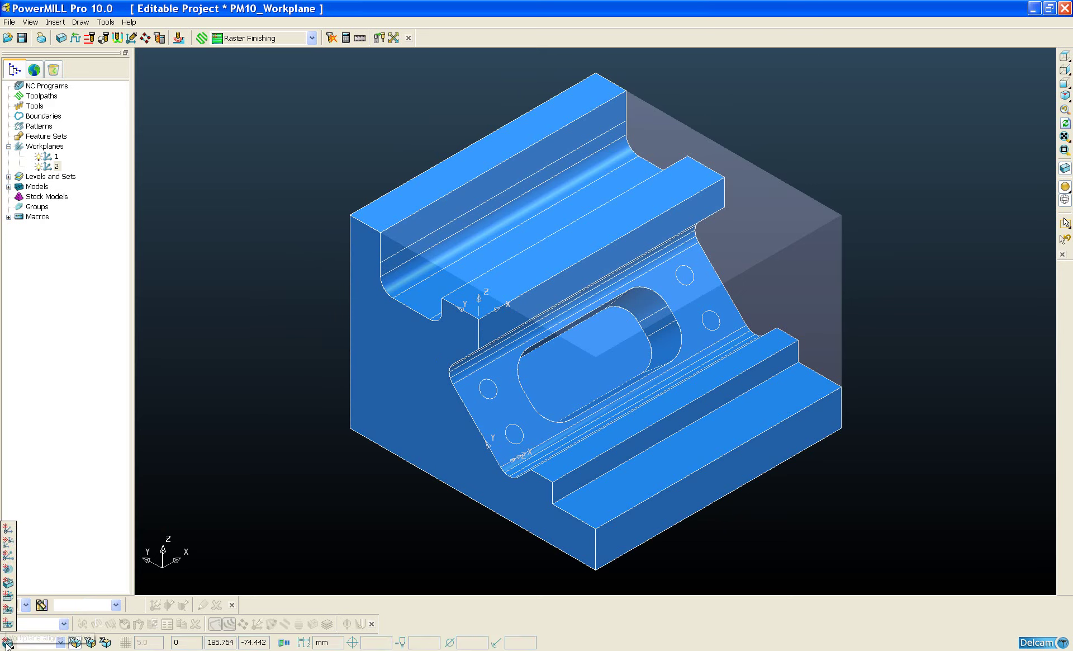
click(8, 584)
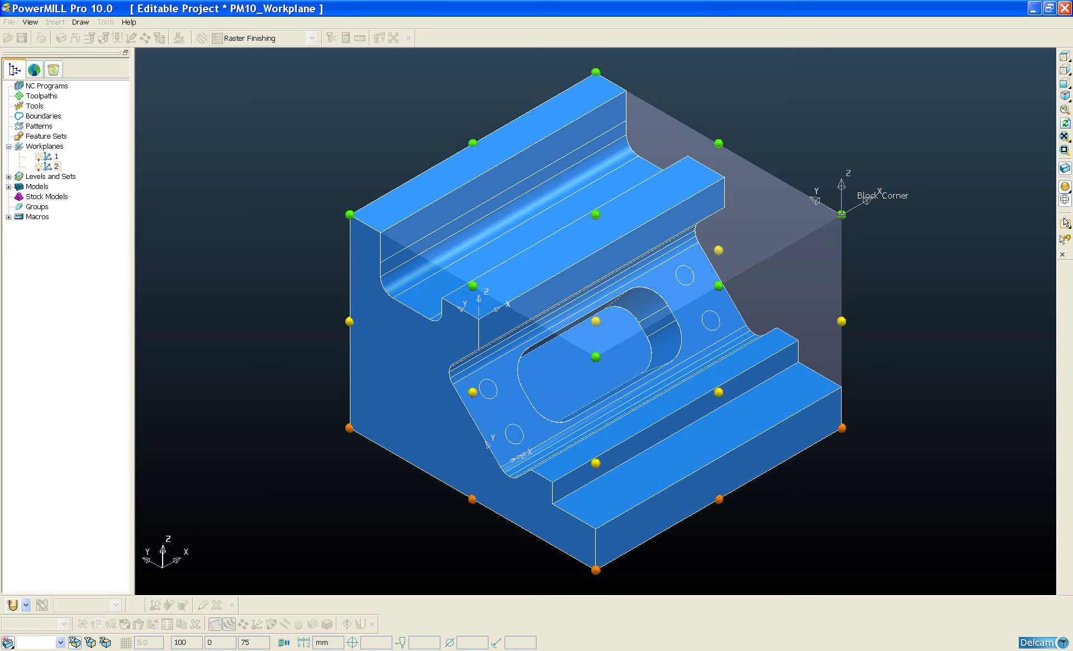
click(842, 215)
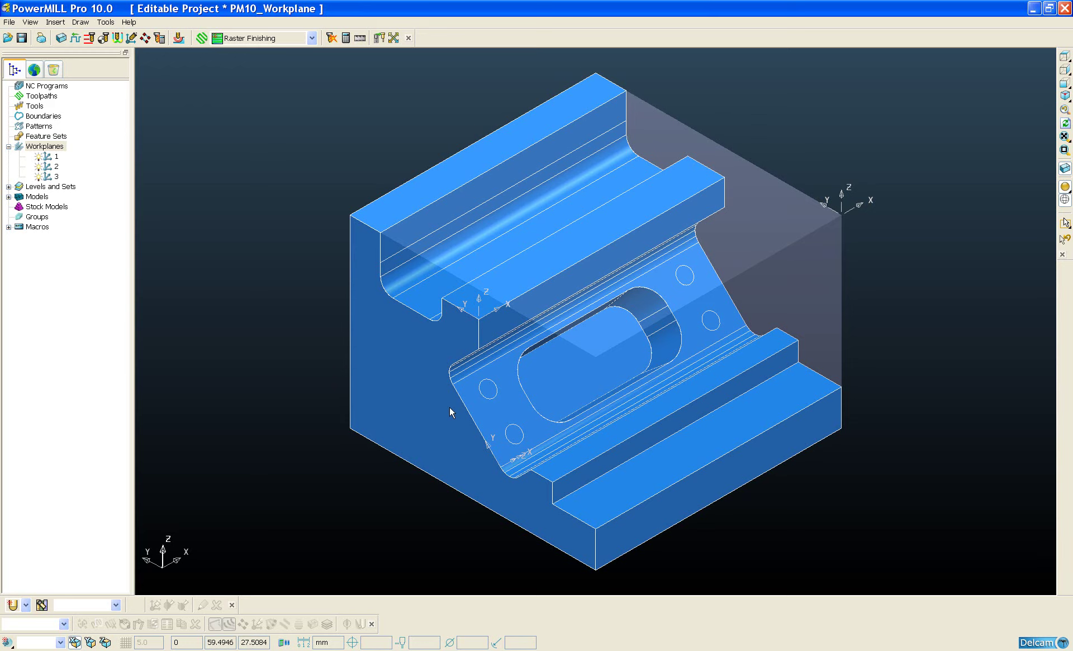
- Box-select the whole part and create workplane 4 at the top of the selection
drag(280, 59, 903, 582)
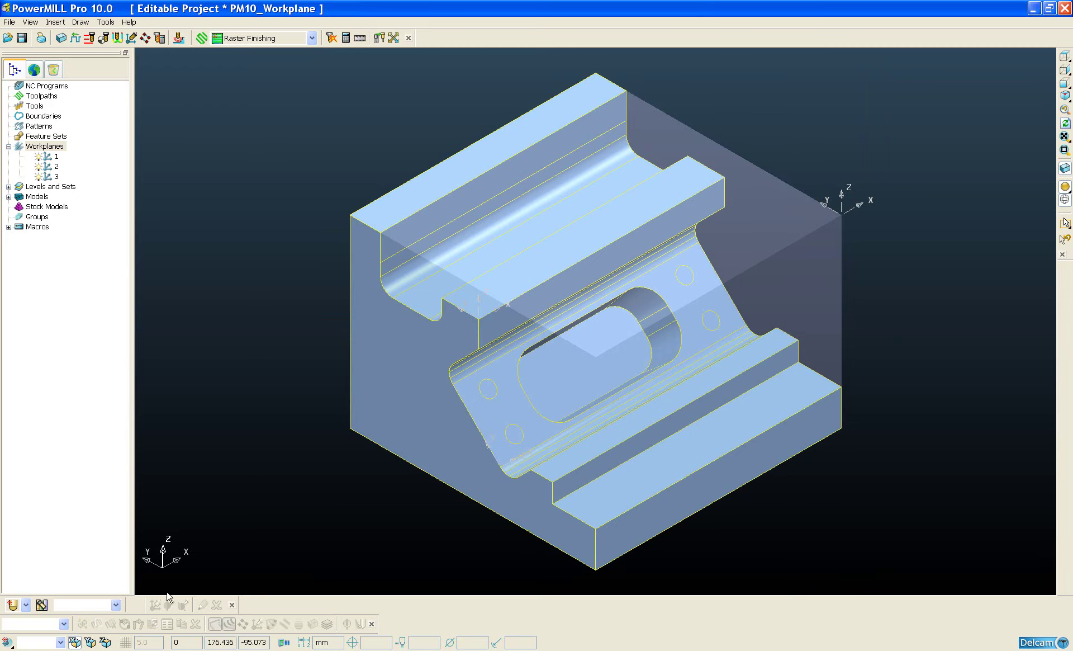
mouse_move(11, 644)
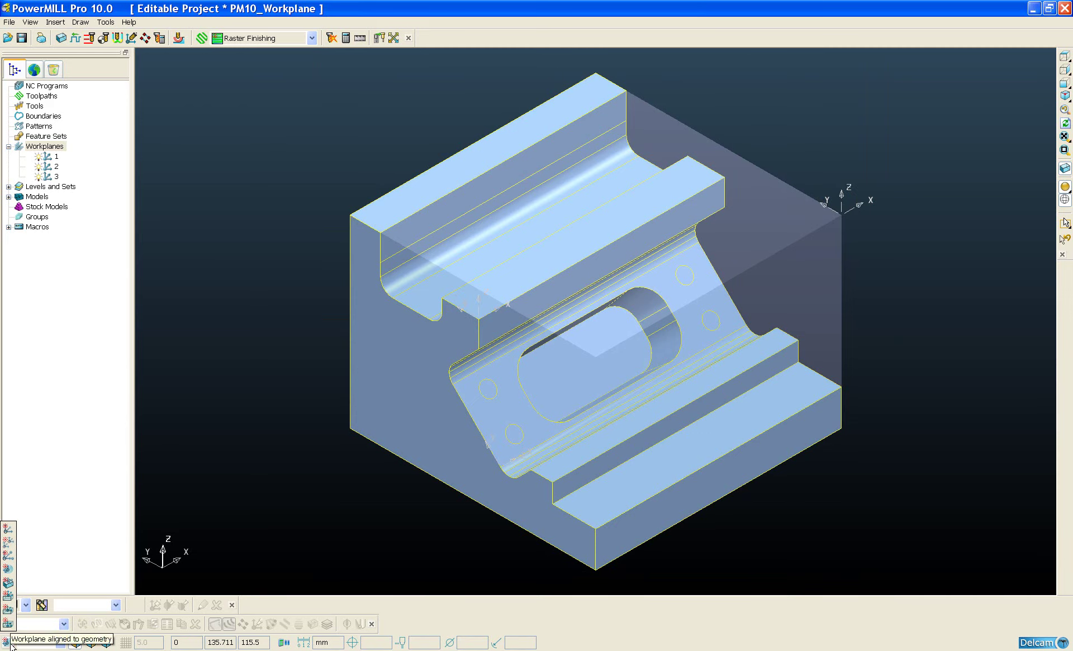
click(9, 597)
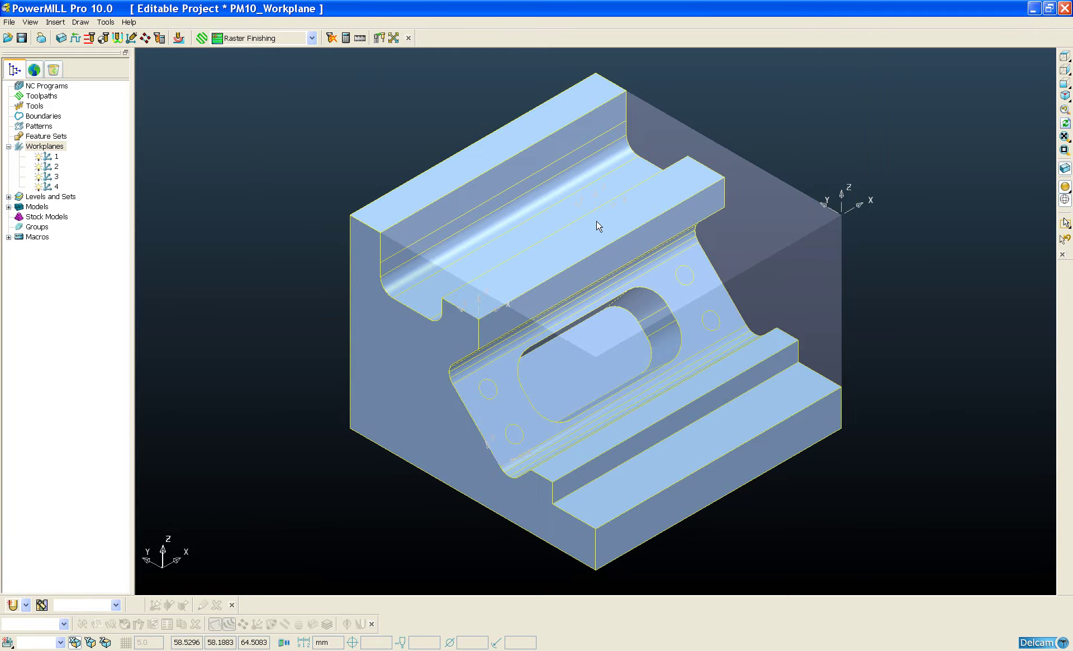
middle_drag(598, 227, 597, 127)
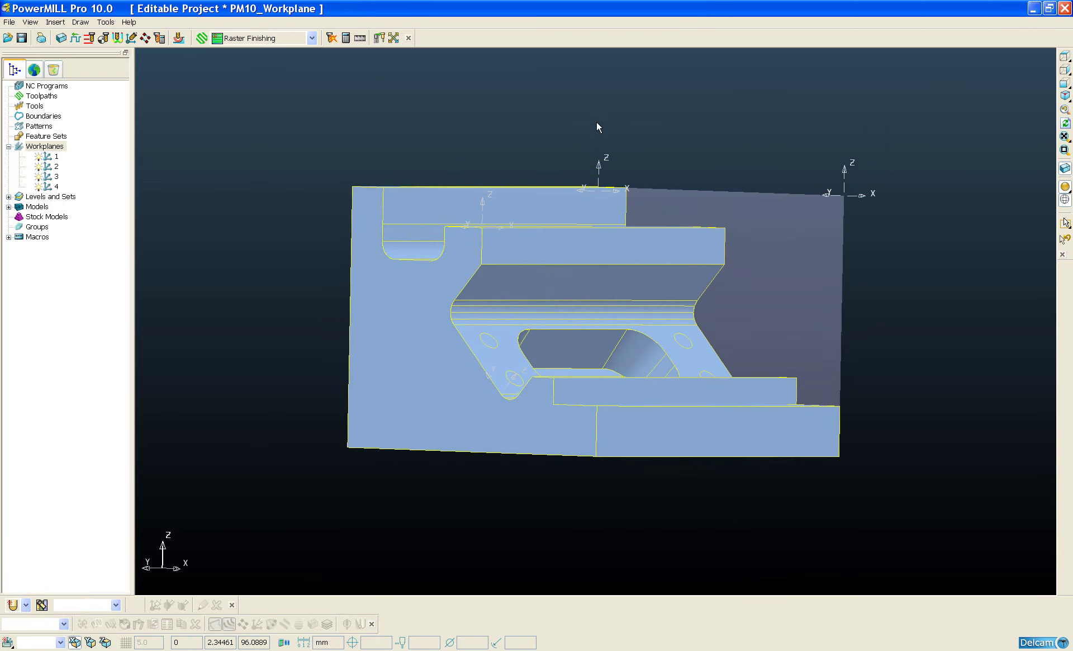
middle_drag(594, 195, 593, 238)
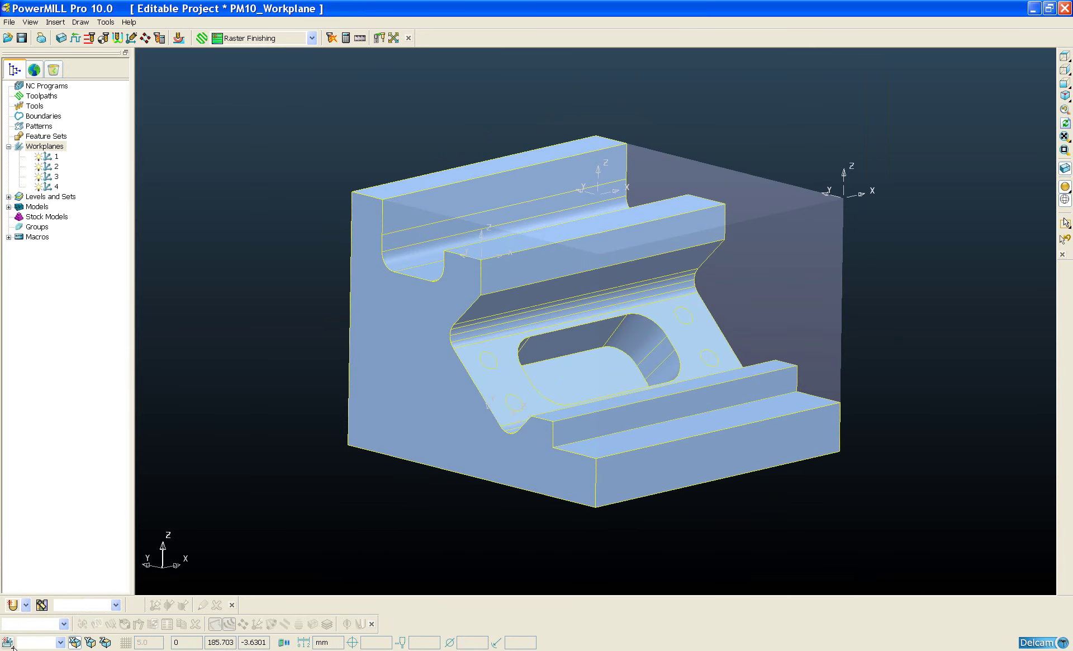
- Create workplane 5 at the centre of the selection
mouse_move(11, 643)
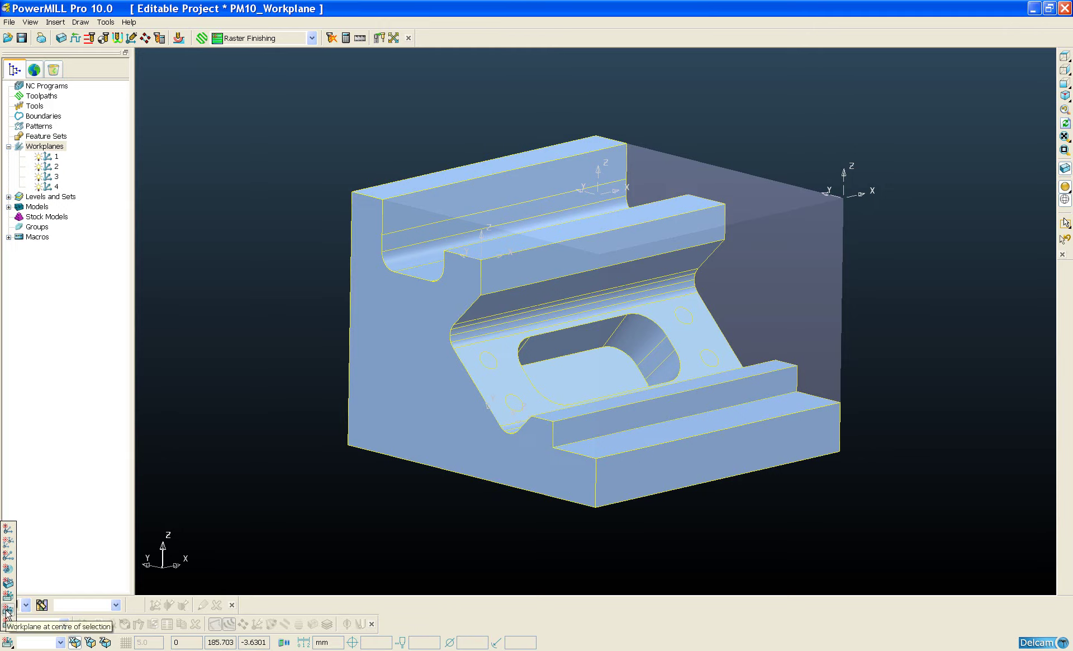
click(8, 612)
middle_drag(548, 386, 548, 338)
scroll(602, 315, up, 5)
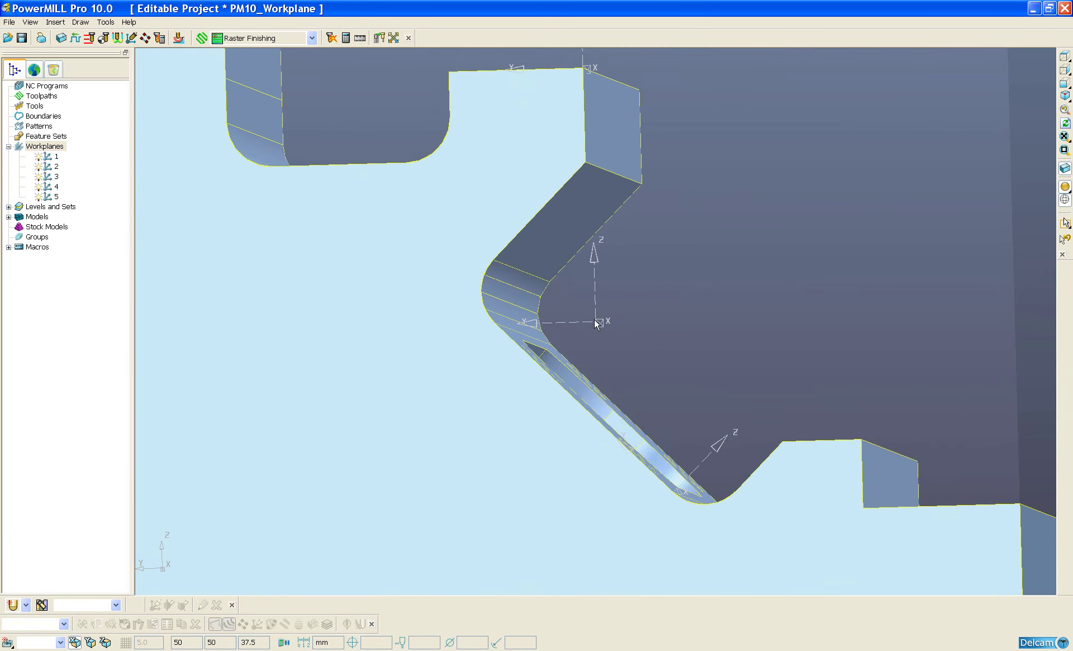
scroll(664, 308, down, 6)
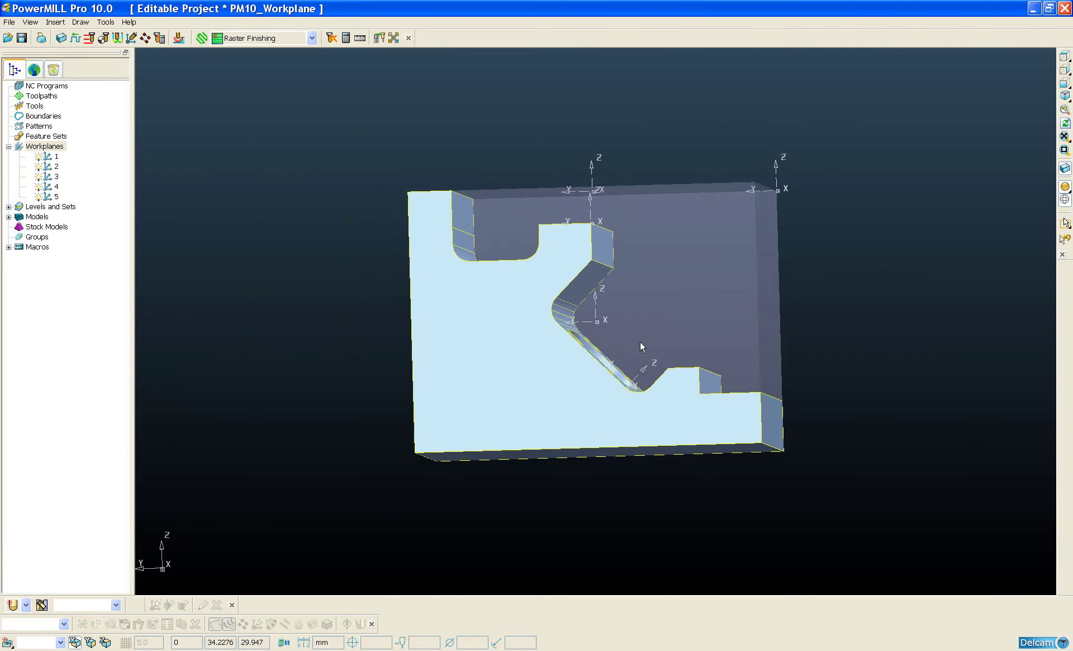
middle_drag(639, 341, 491, 347)
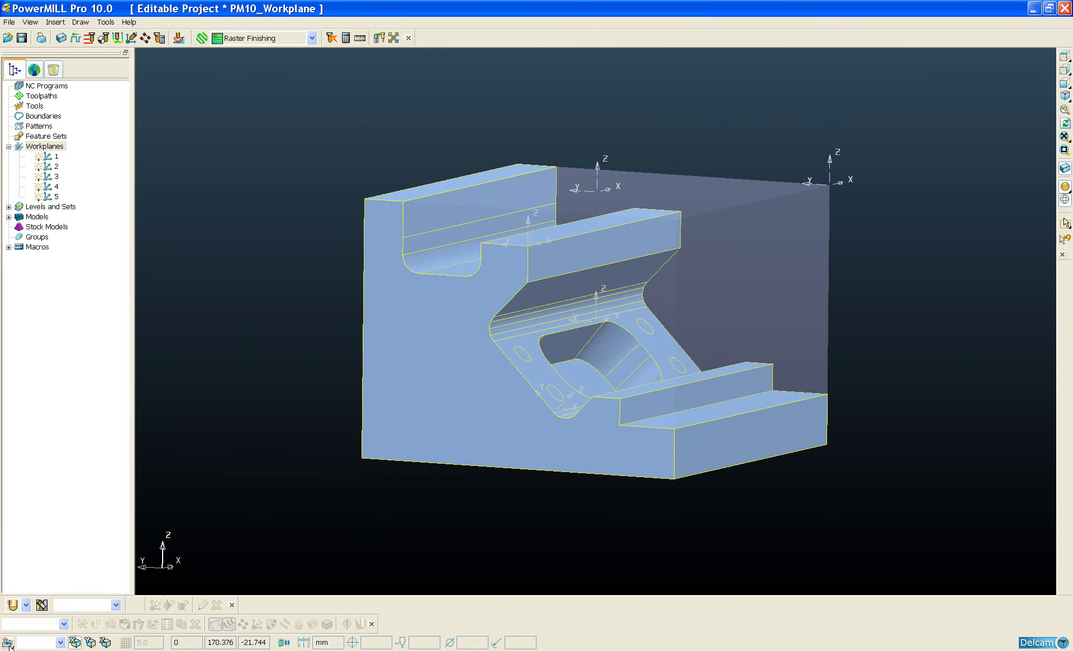
- Create workplane 6 at the bottom of the selection and inspect it on the block
mouse_move(5, 636)
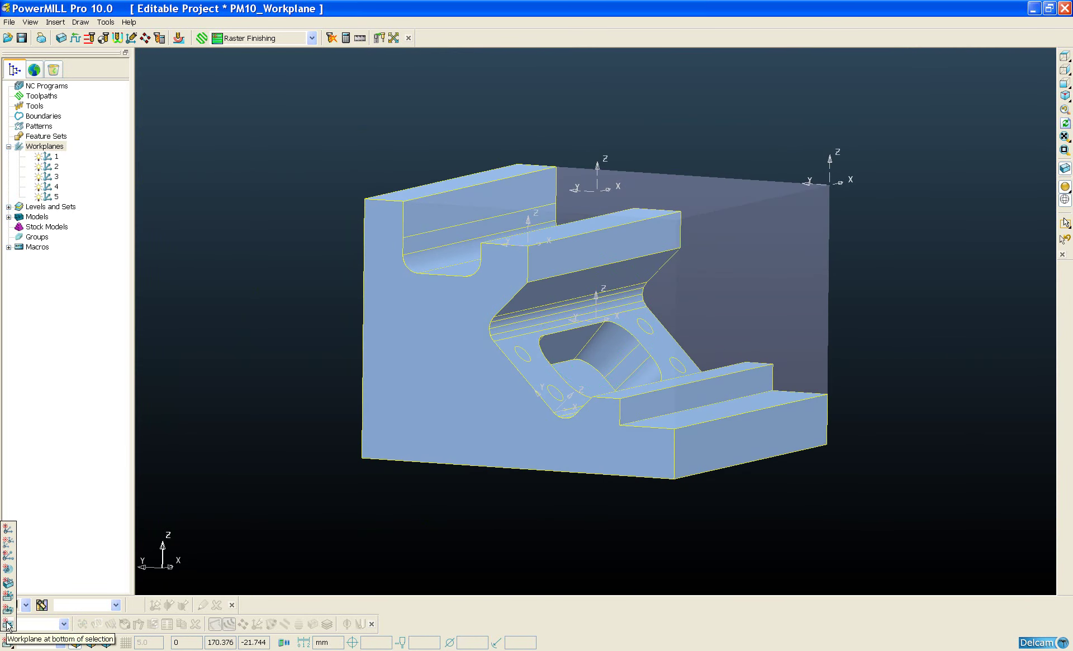
click(8, 624)
middle_drag(559, 475, 597, 456)
scroll(593, 494, up, 3)
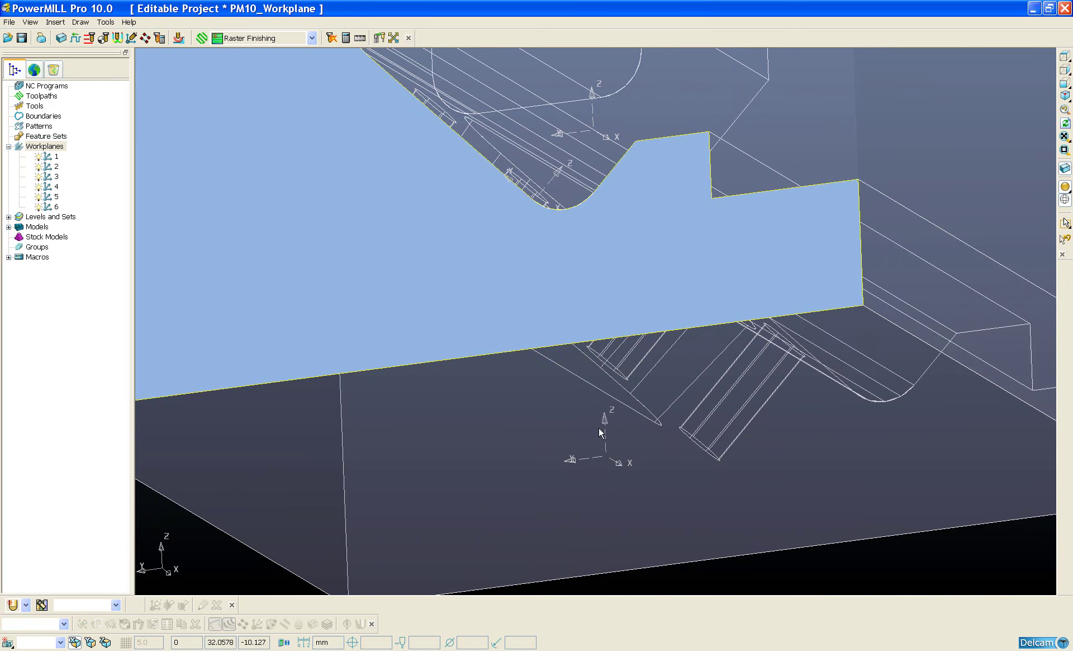
scroll(605, 439, down, 6)
middle_drag(599, 390, 556, 305)
scroll(556, 302, up, 3)
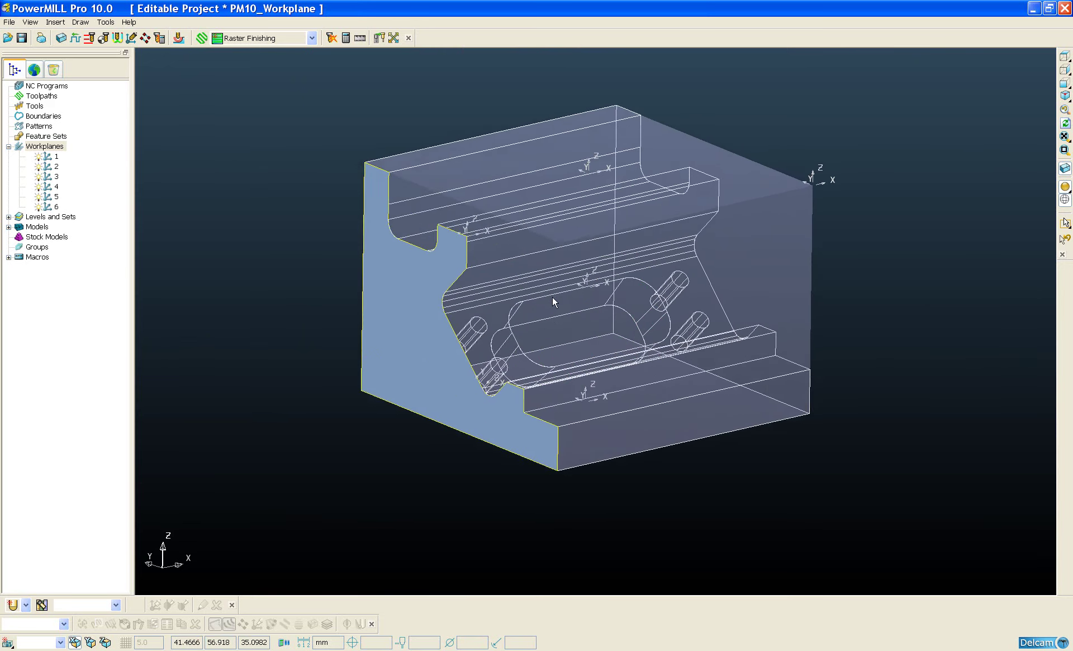
scroll(476, 316, up, 2)
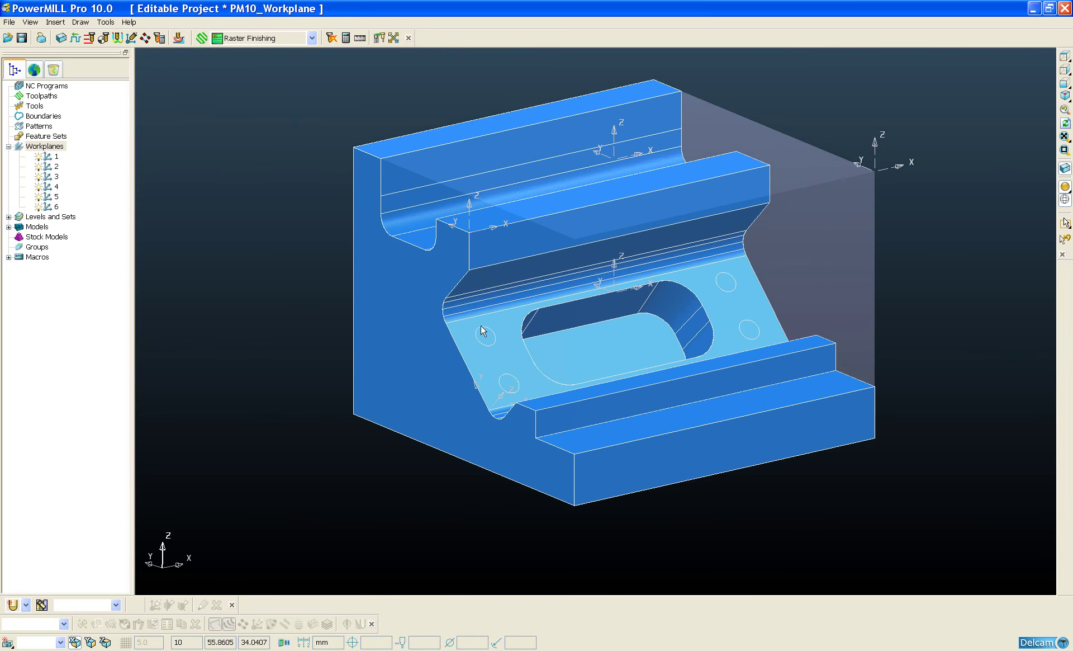
- Select the pocket's curved and flat wall surfaces, then clear the selection
scroll(540, 388, up, 1)
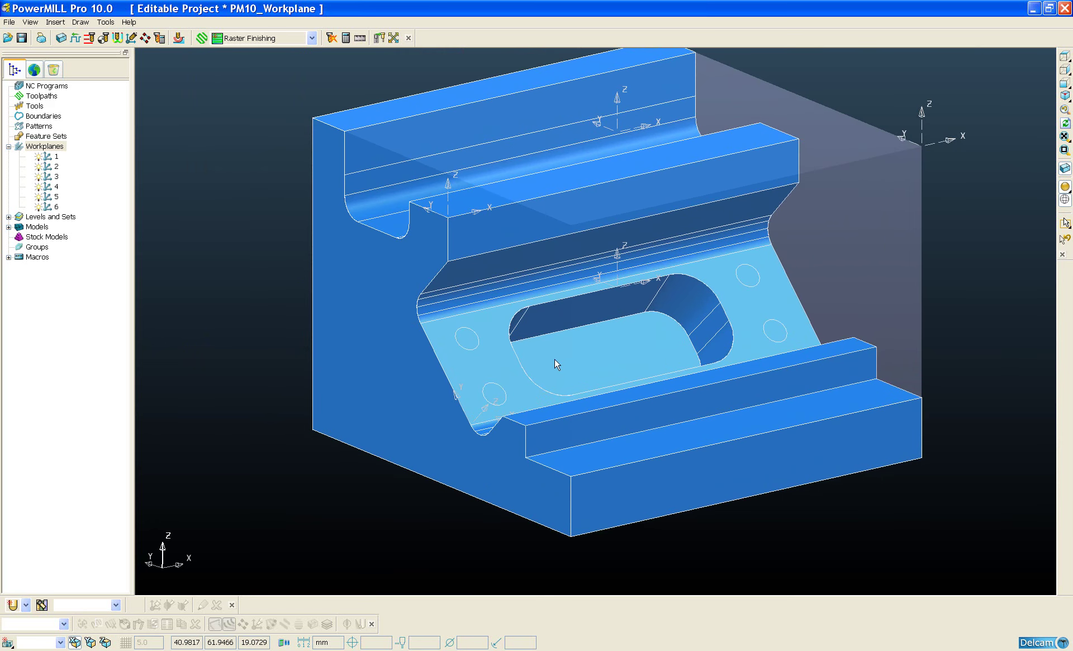
click(683, 295)
shift+click(656, 307)
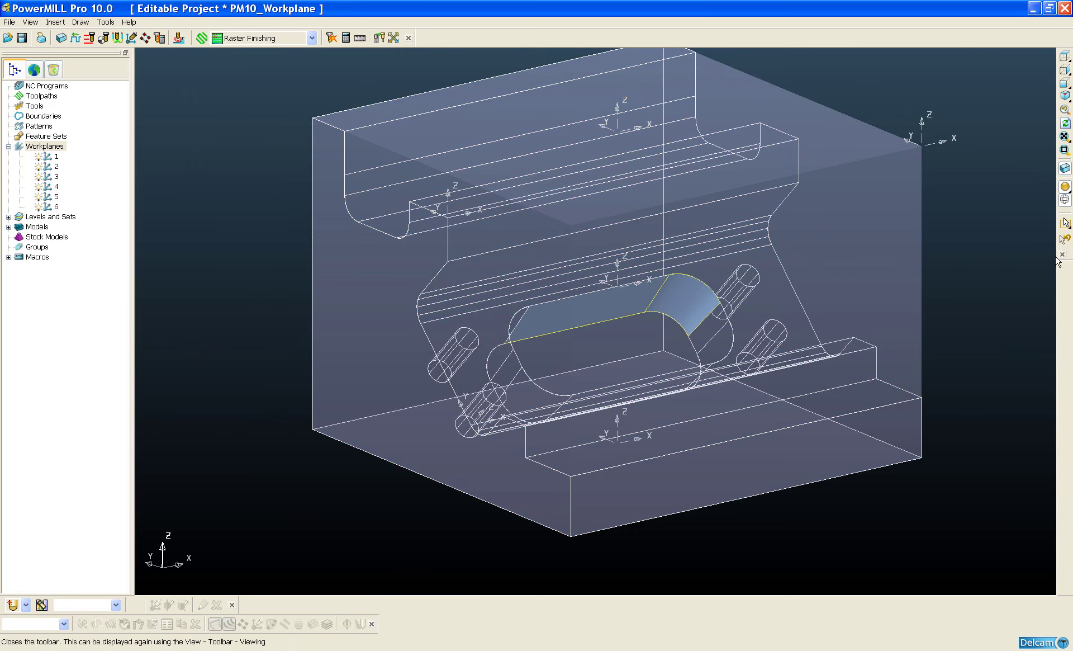
click(1065, 186)
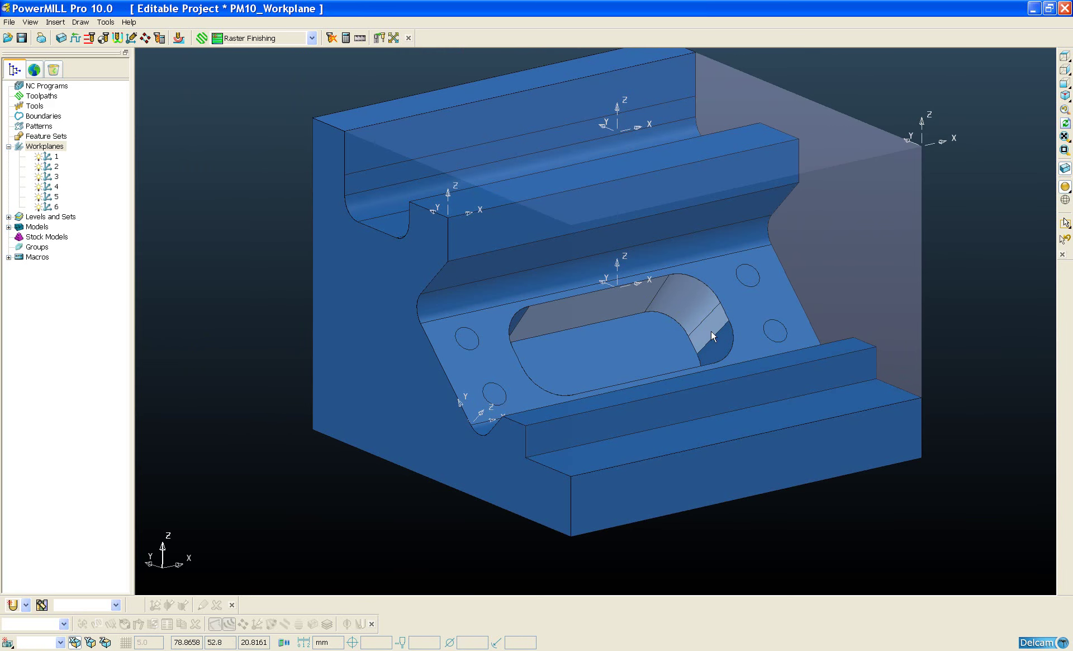
- Pick the slot pocket's long flat and left curved walls, ending on its floor surface
middle_drag(722, 338, 642, 488)
scroll(652, 452, up, 3)
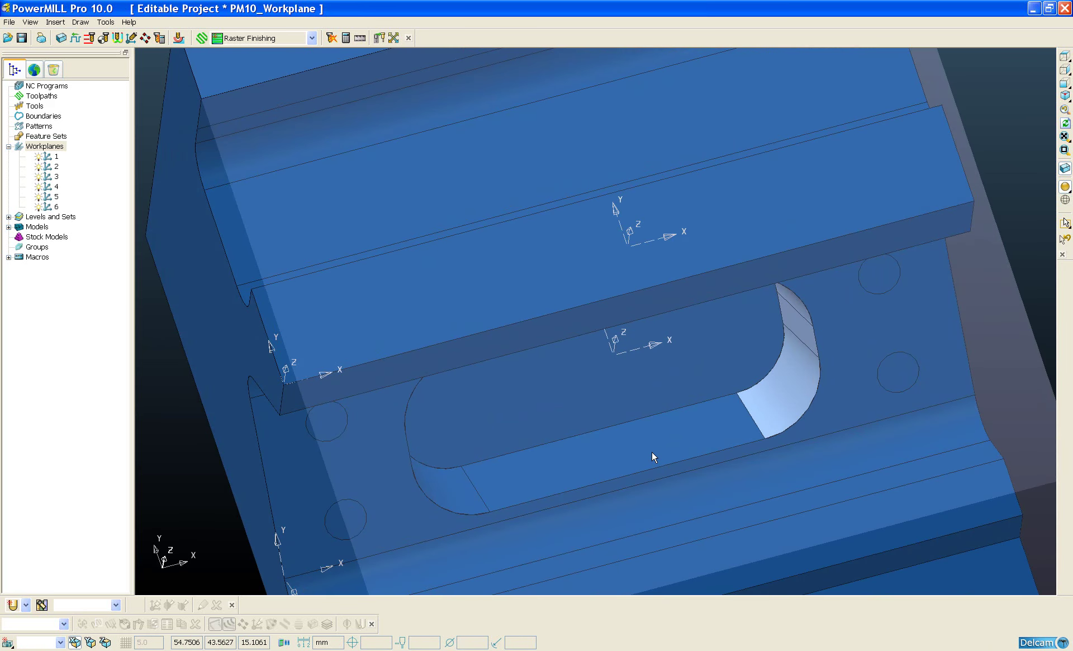
shift+click(653, 453)
shift+click(456, 484)
middle_drag(508, 469, 382, 301)
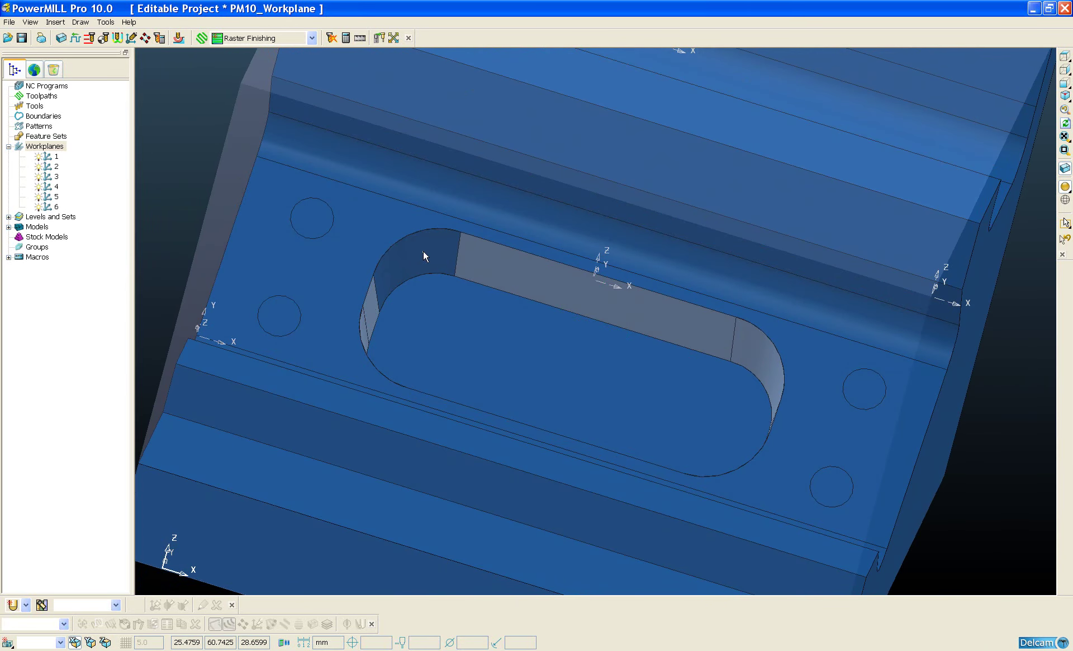
shift+click(443, 337)
middle_drag(462, 374, 372, 349)
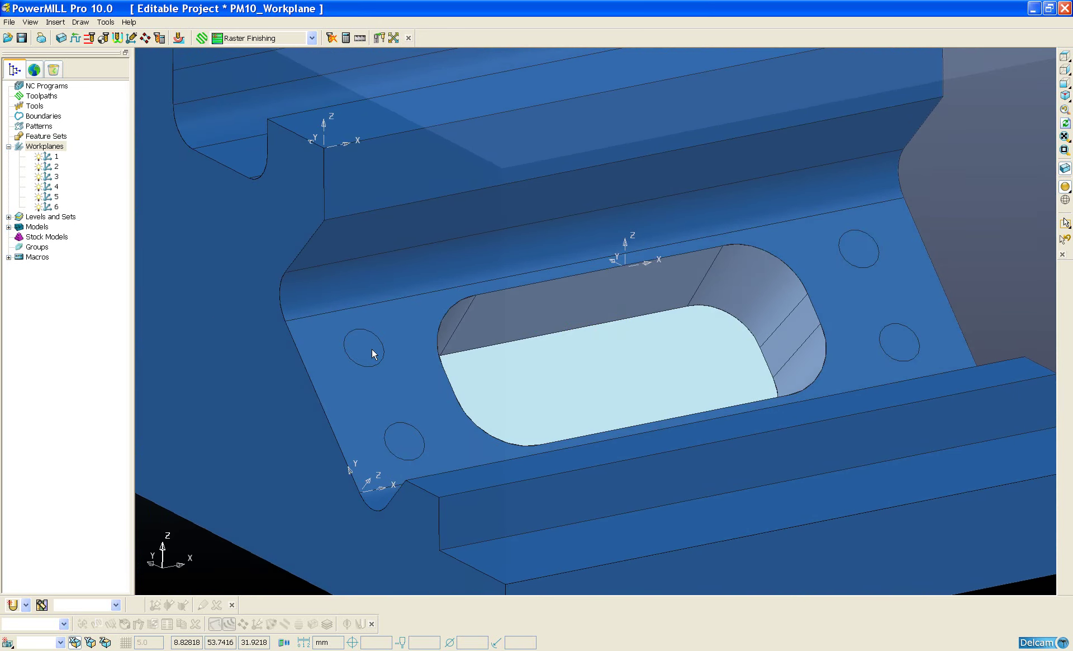
- Activate workplane 2 from its context menu on the model
right_click(360, 486)
click(386, 529)
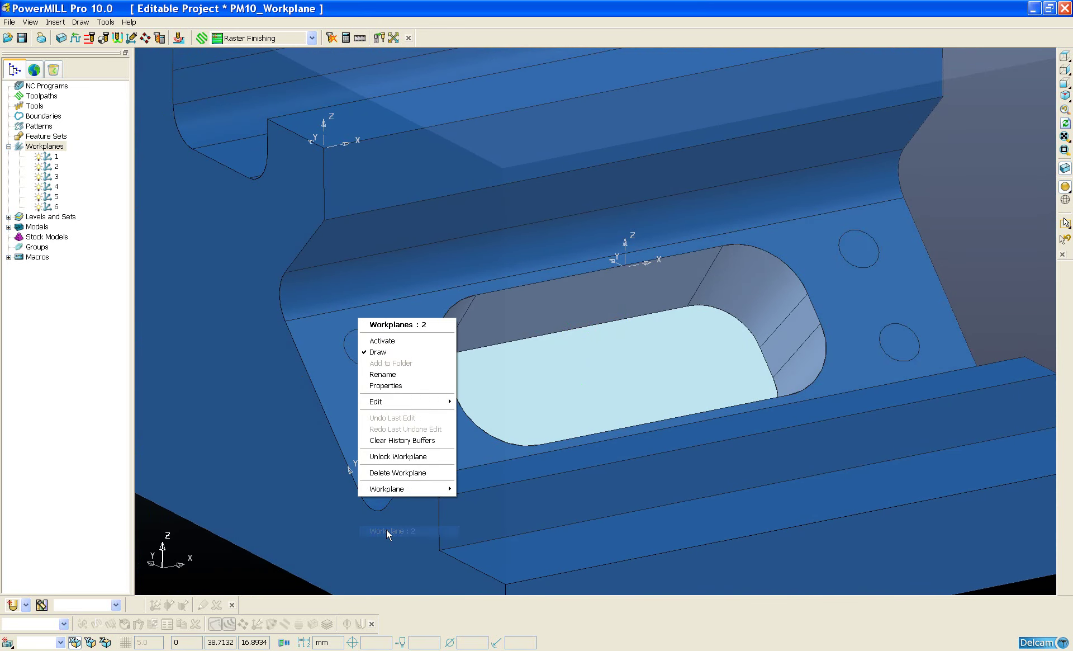
click(382, 340)
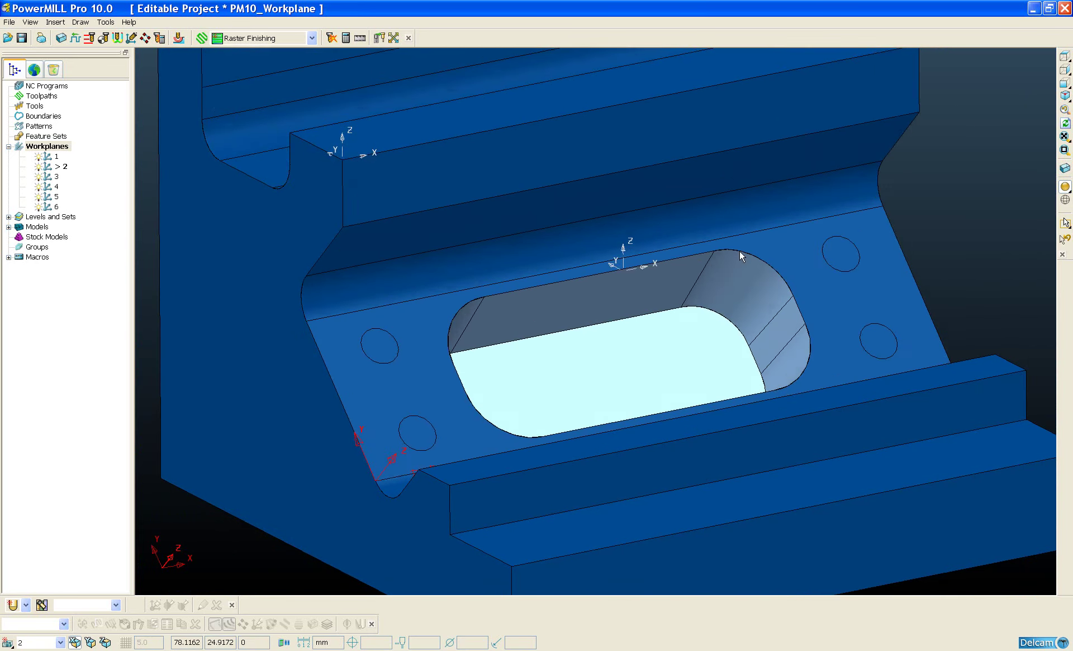
- Create workplane 7 at the top of the selected pocket floor
scroll(670, 274, down, 3)
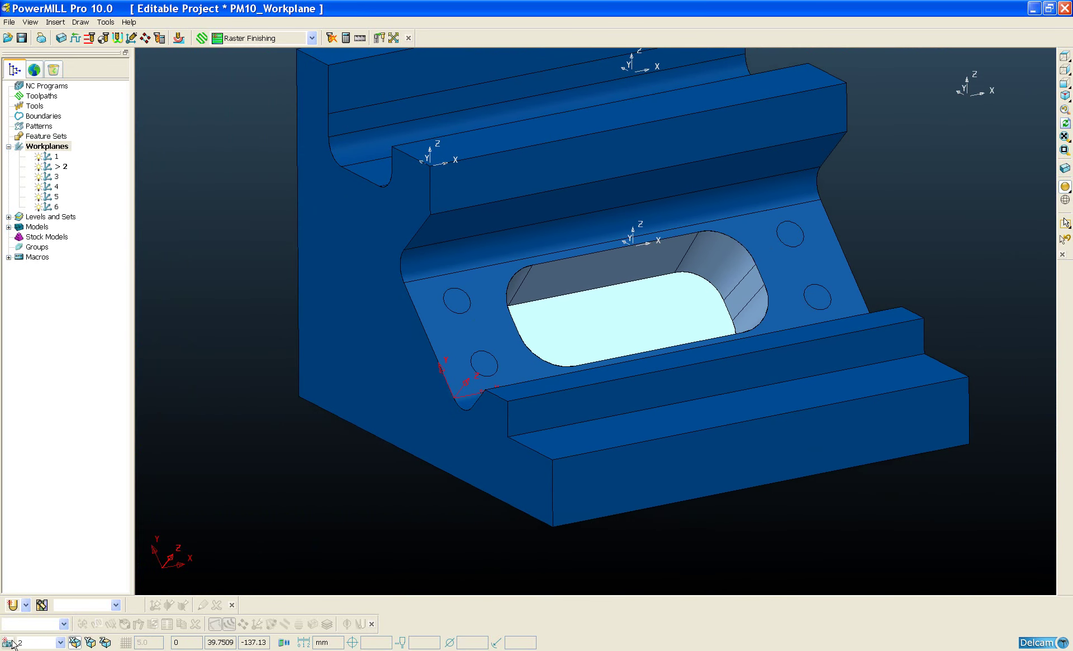
mouse_move(13, 643)
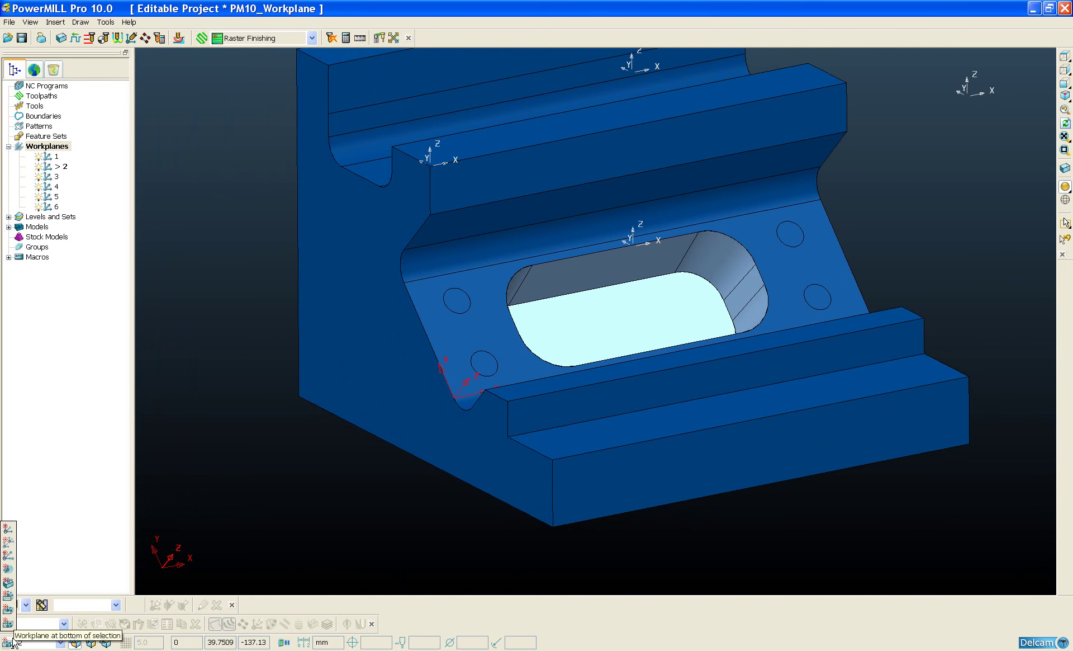
click(8, 597)
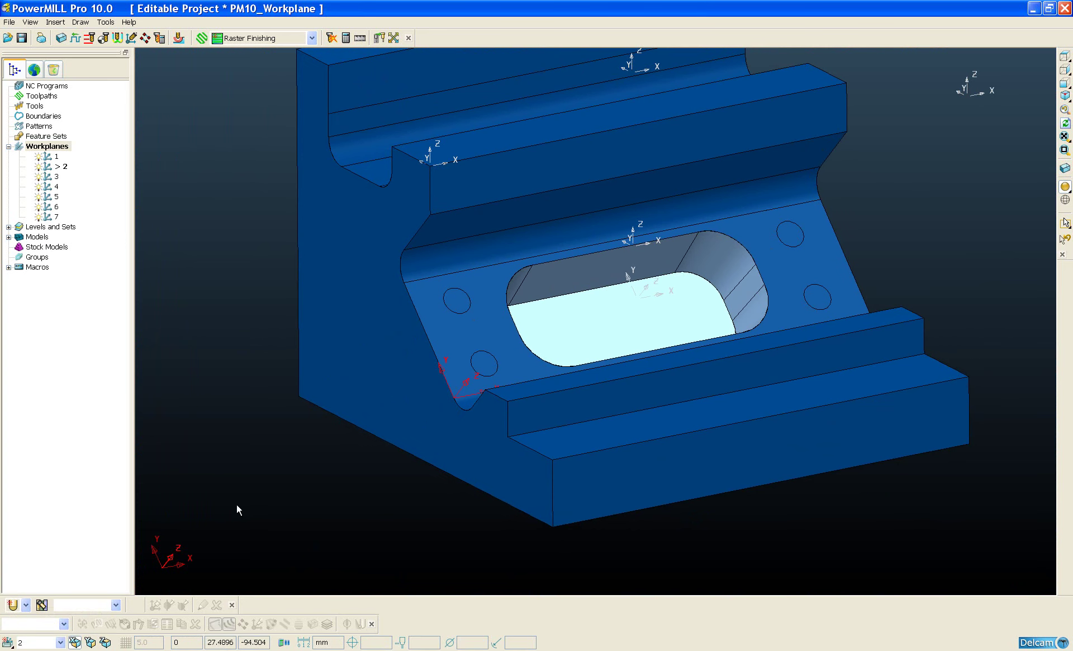
scroll(616, 361, up, 2)
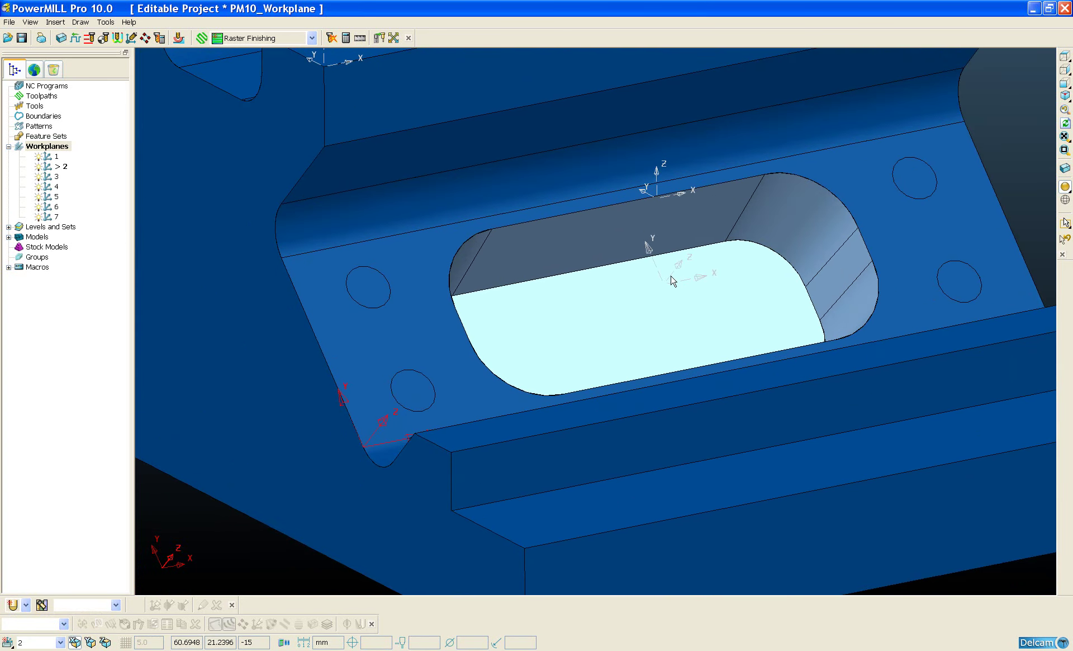